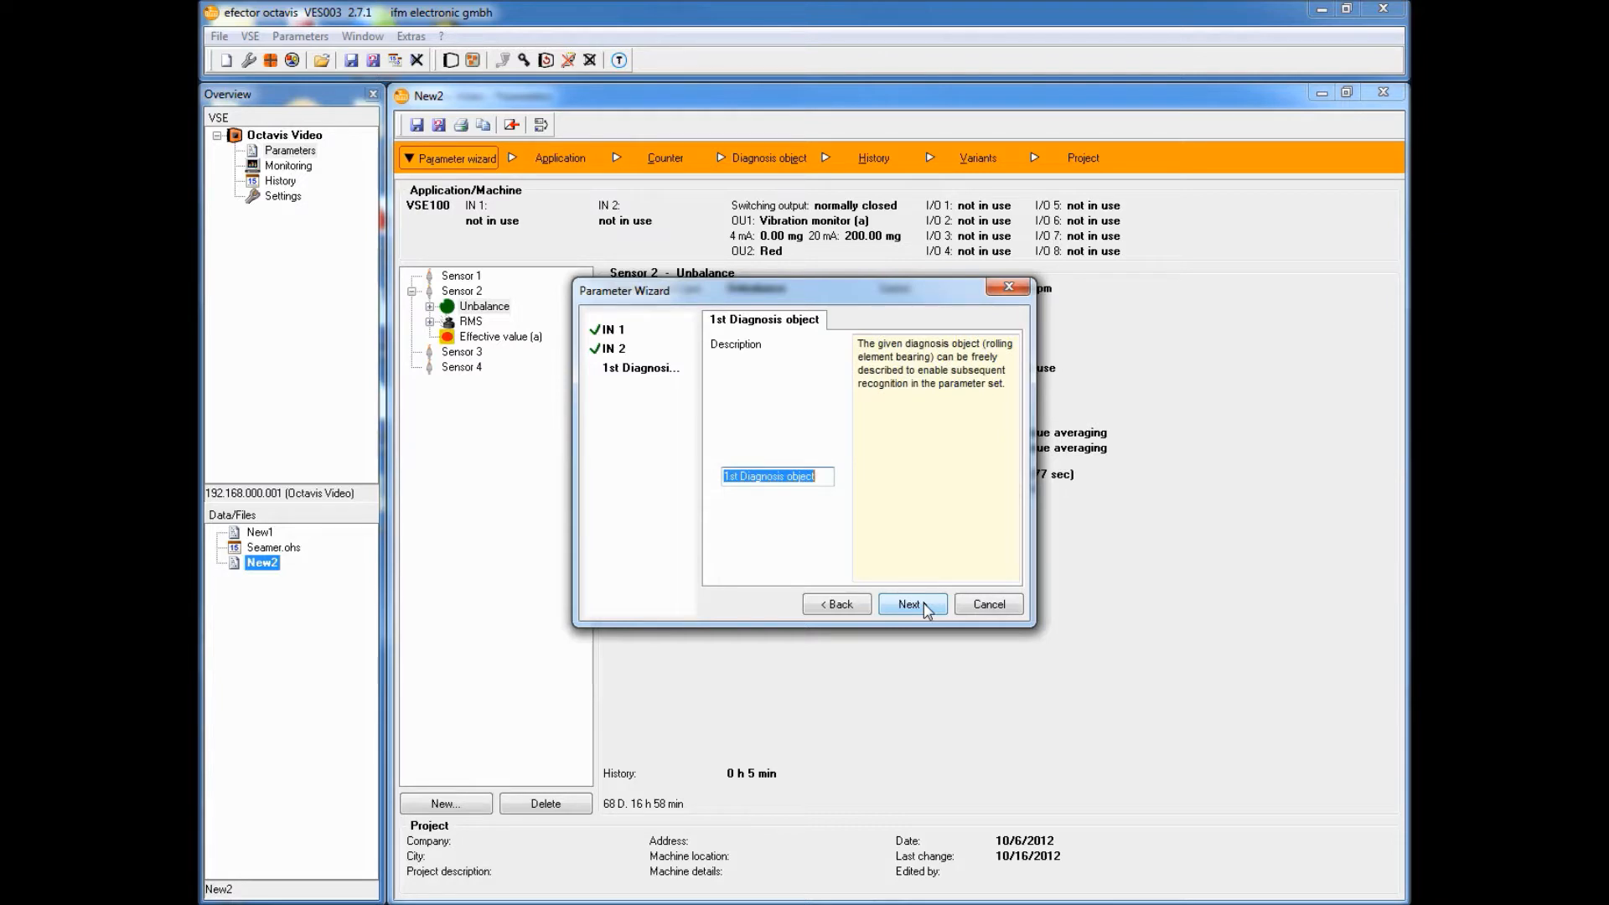
# Step: Describe the first diagnosis object as "Bearing 1 on Thing 2" and accept rolling element bearing as its type
pyautogui.write('Bea')
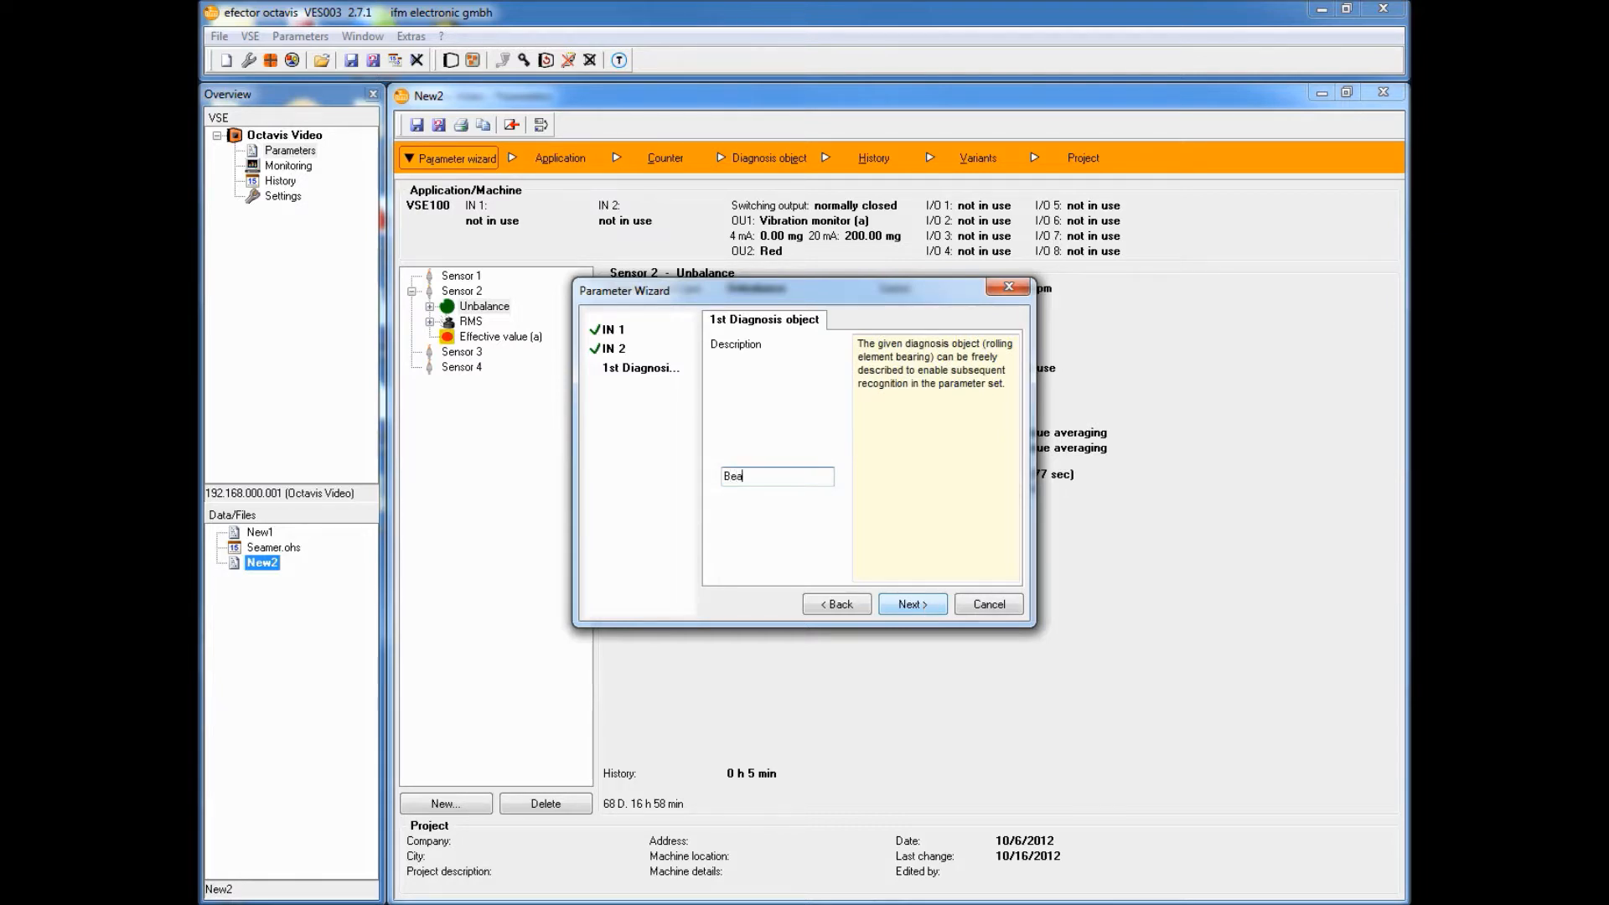
pyautogui.write('ring 1 on Thing 2')
pyautogui.click(910, 604)
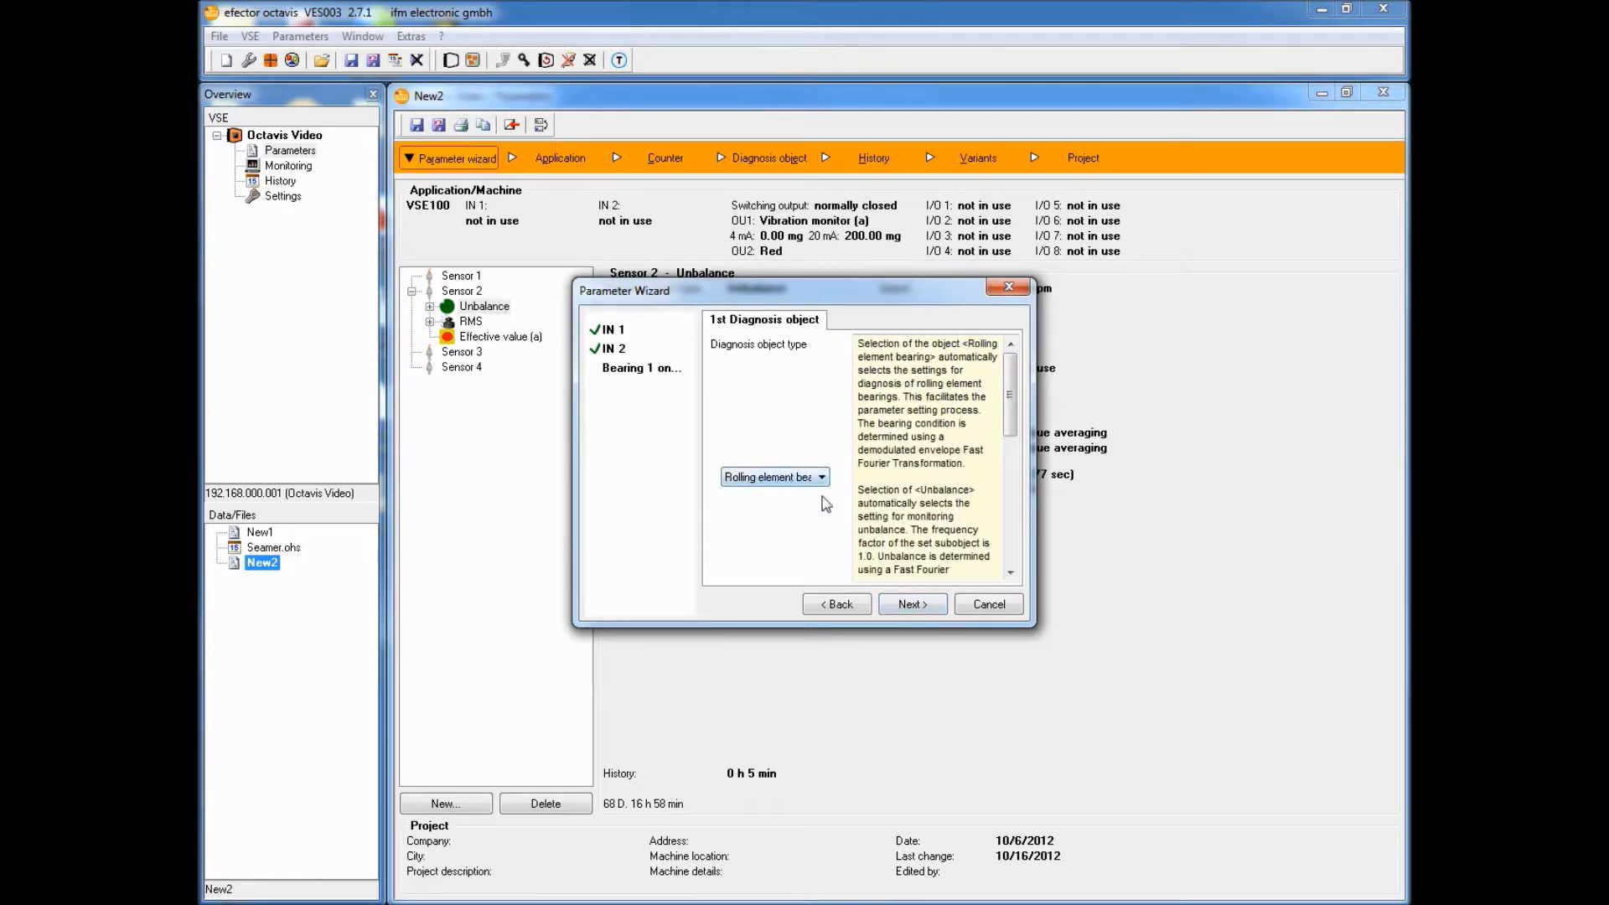
pyautogui.click(917, 604)
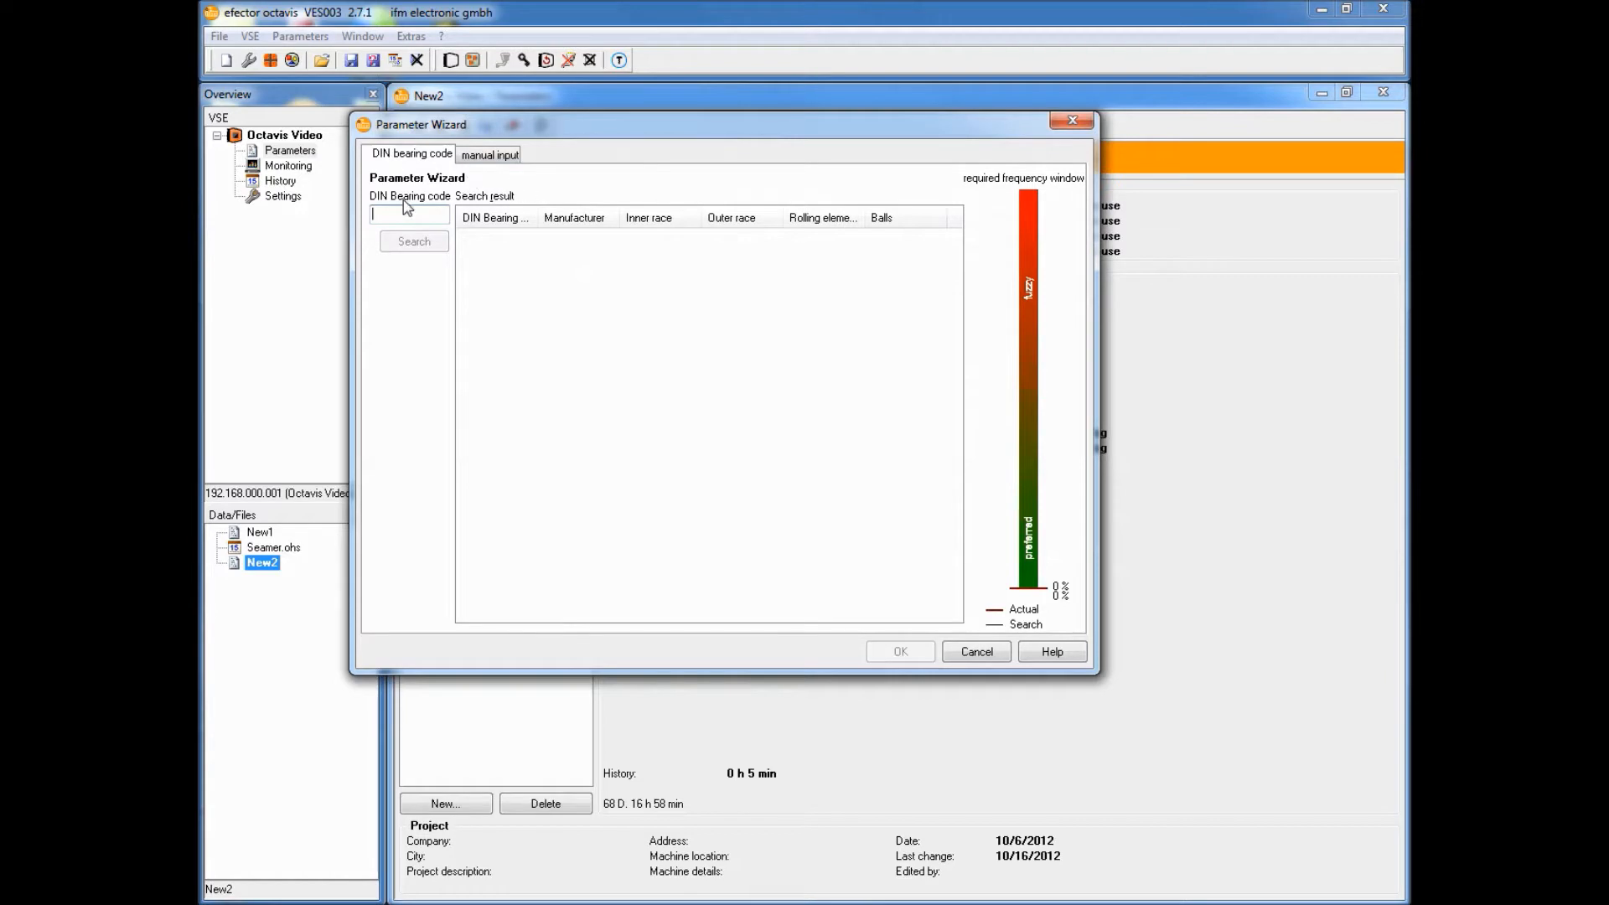
# Step: Search the bearing database for DIN bearing code 63 and browse the matching bearings
pyautogui.write('63')
pyautogui.press('Return')
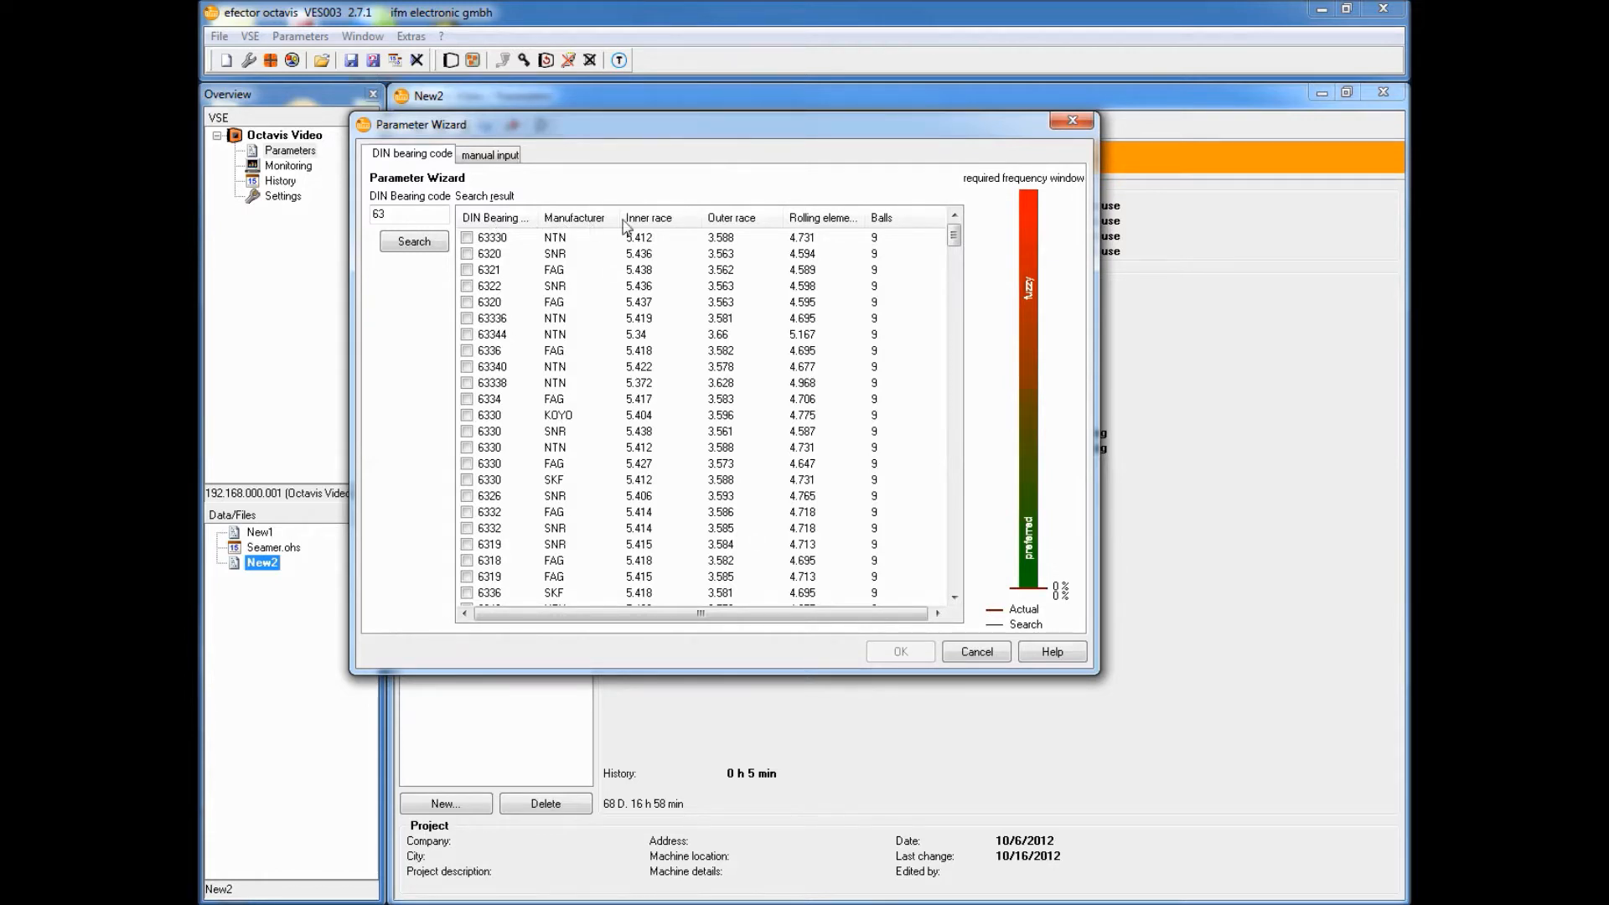
pyautogui.moveTo(956, 232); pyautogui.dragTo(952, 317)
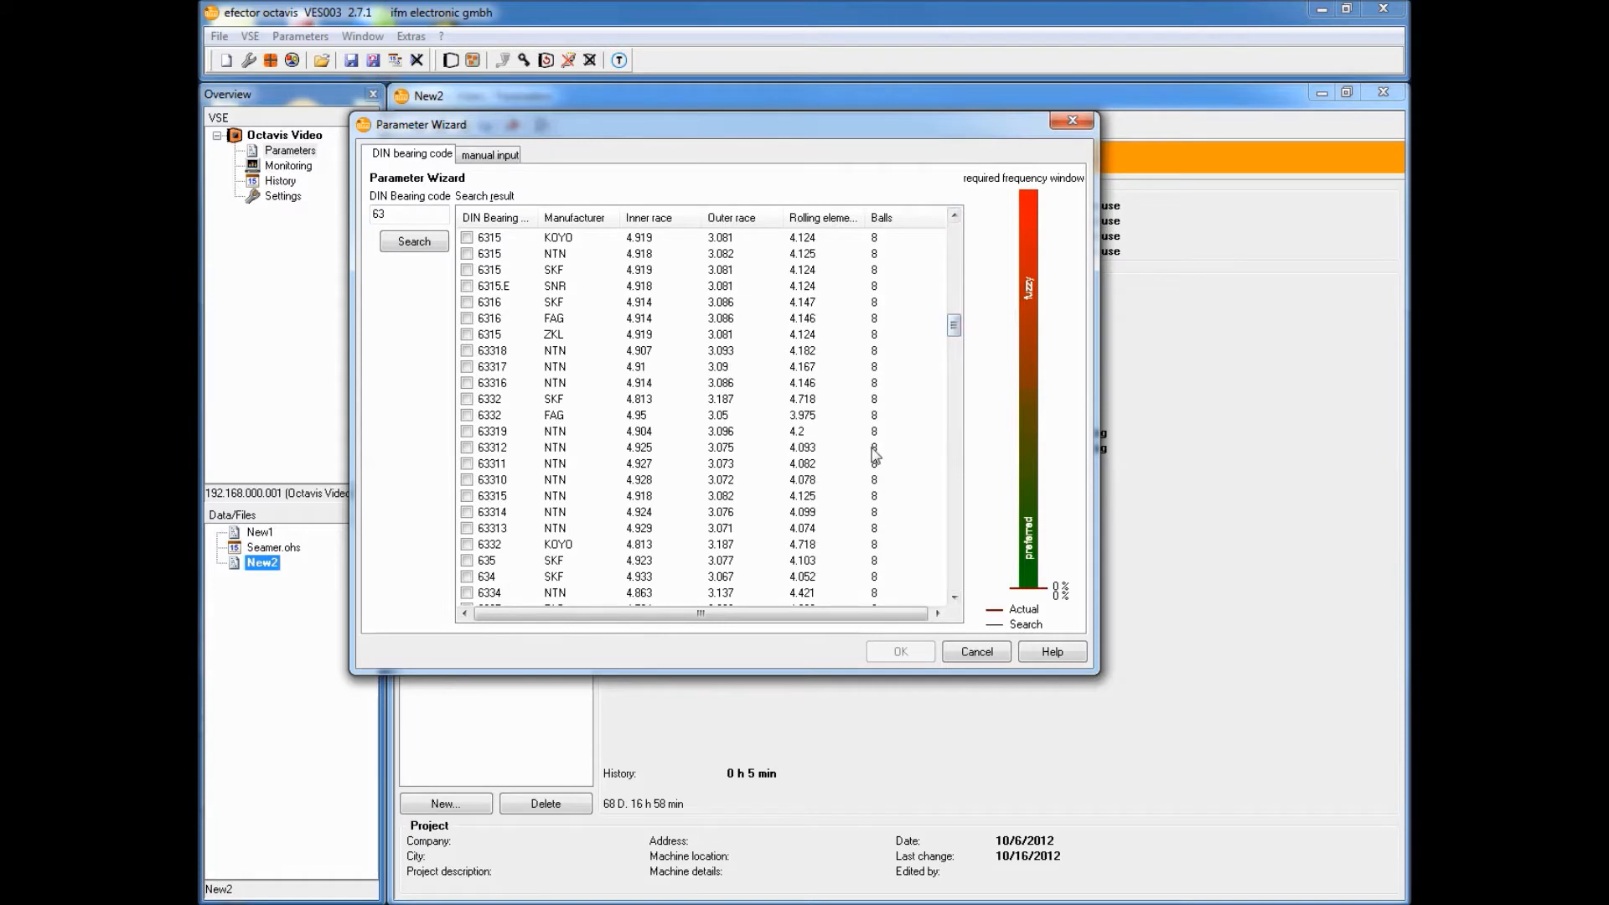
pyautogui.moveTo(952, 318); pyautogui.dragTo(958, 234)
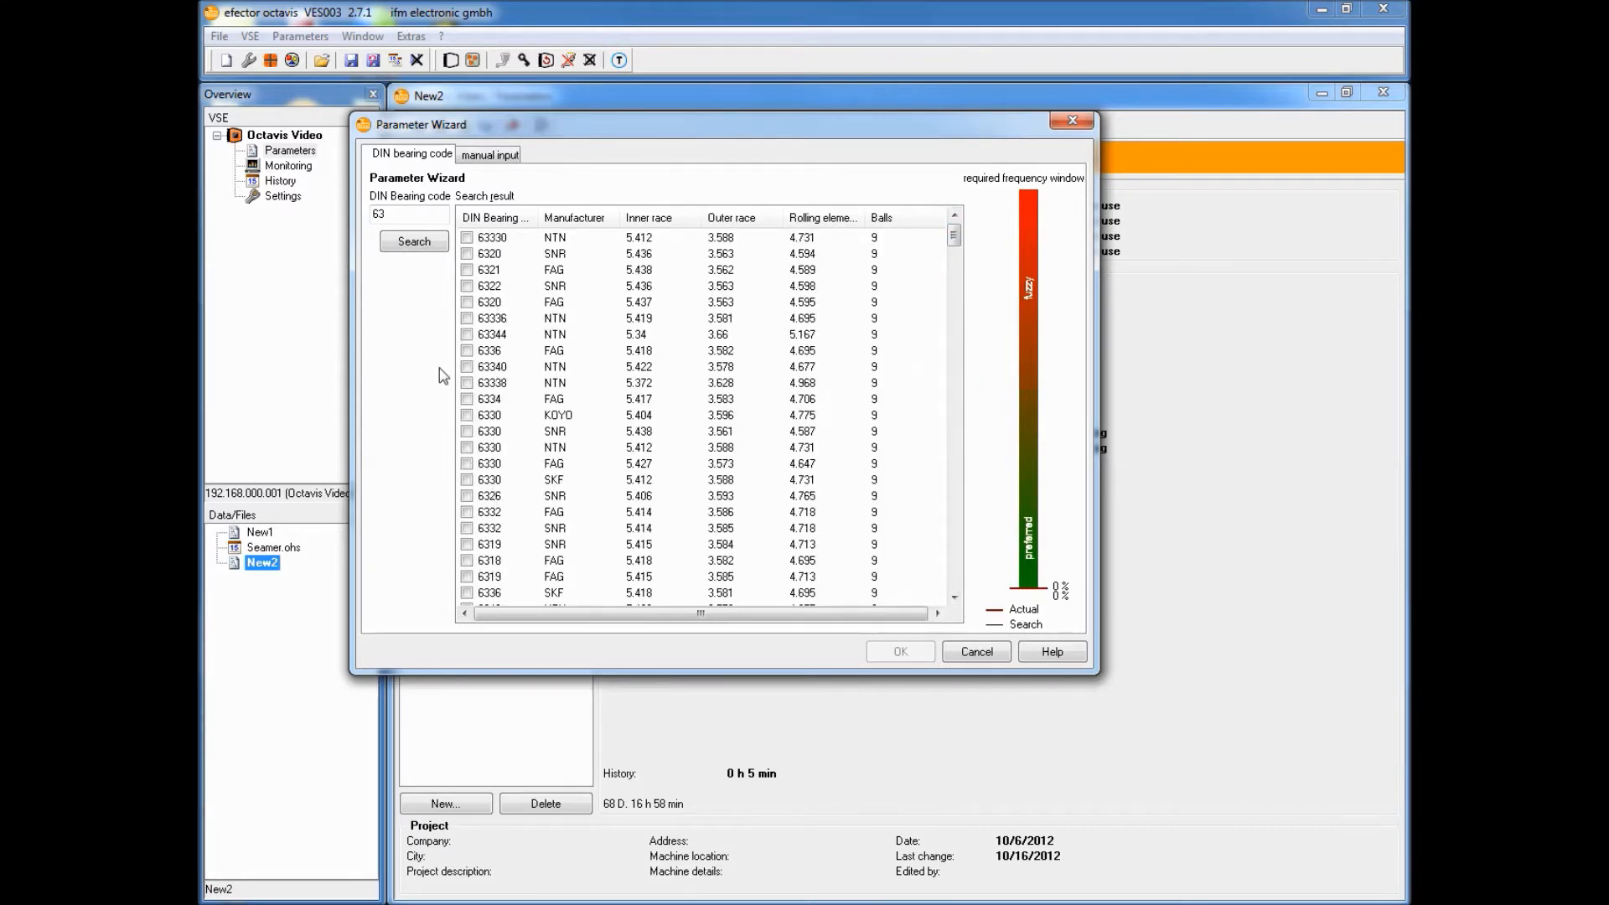
# Step: Narrow the bearing database search to DIN bearing code 6330
pyautogui.click(397, 212)
pyautogui.write('330')
pyautogui.press('BackSpace')
pyautogui.press('BackSpace')
pyautogui.write('0')
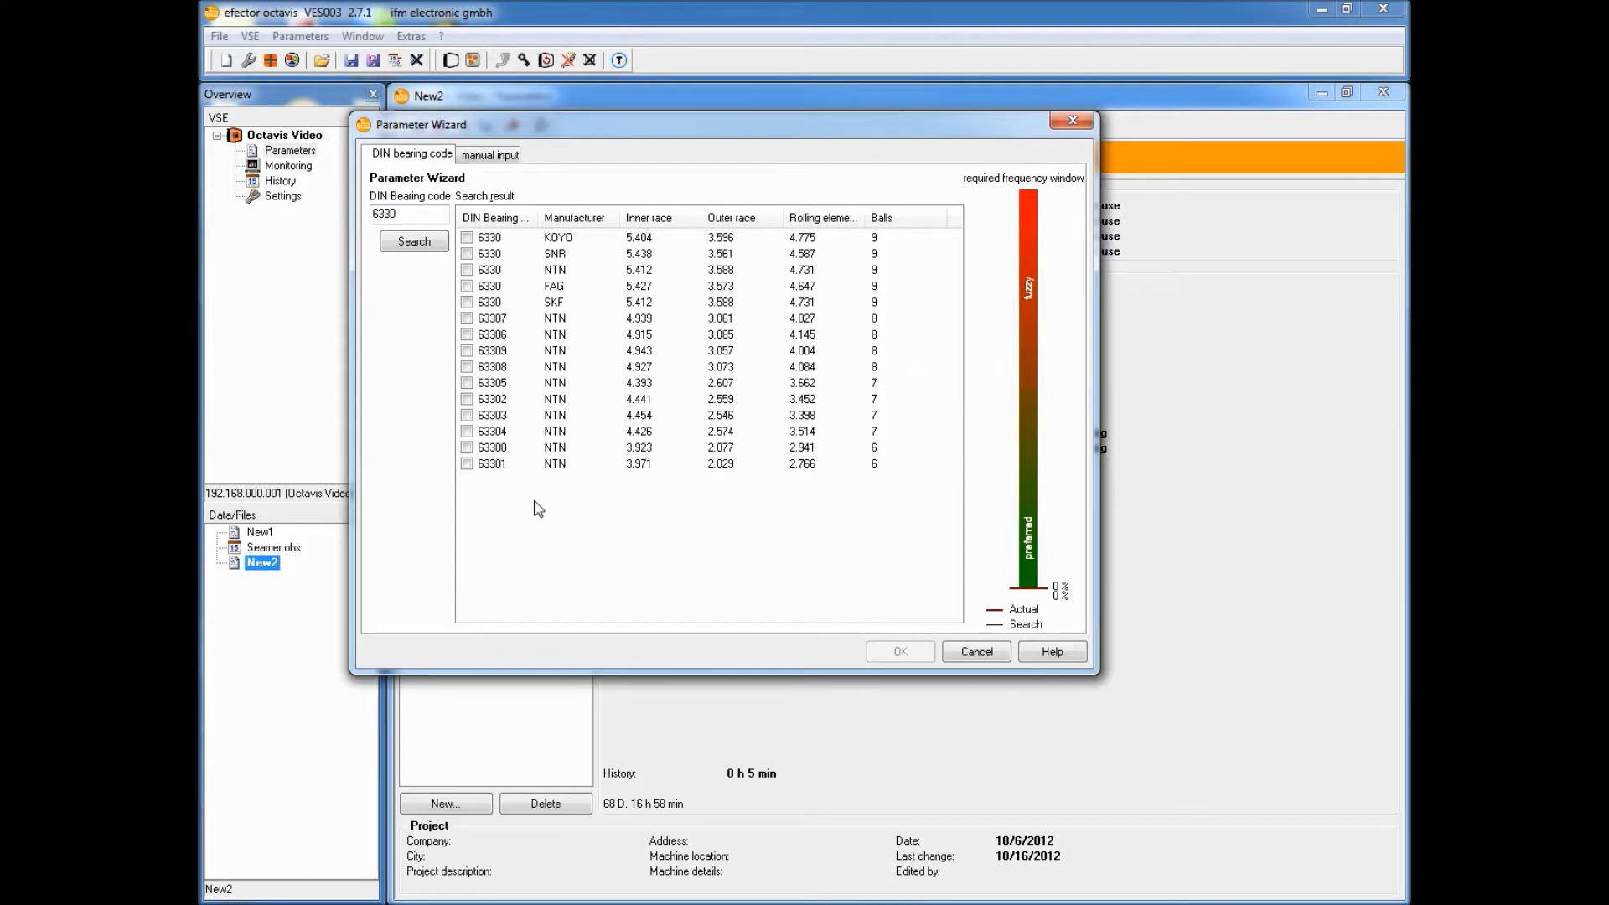
# Step: Try selecting the SKF 6330 and NTN 63302 bearings to compare their required frequency window, and clear both selections
pyautogui.click(466, 302)
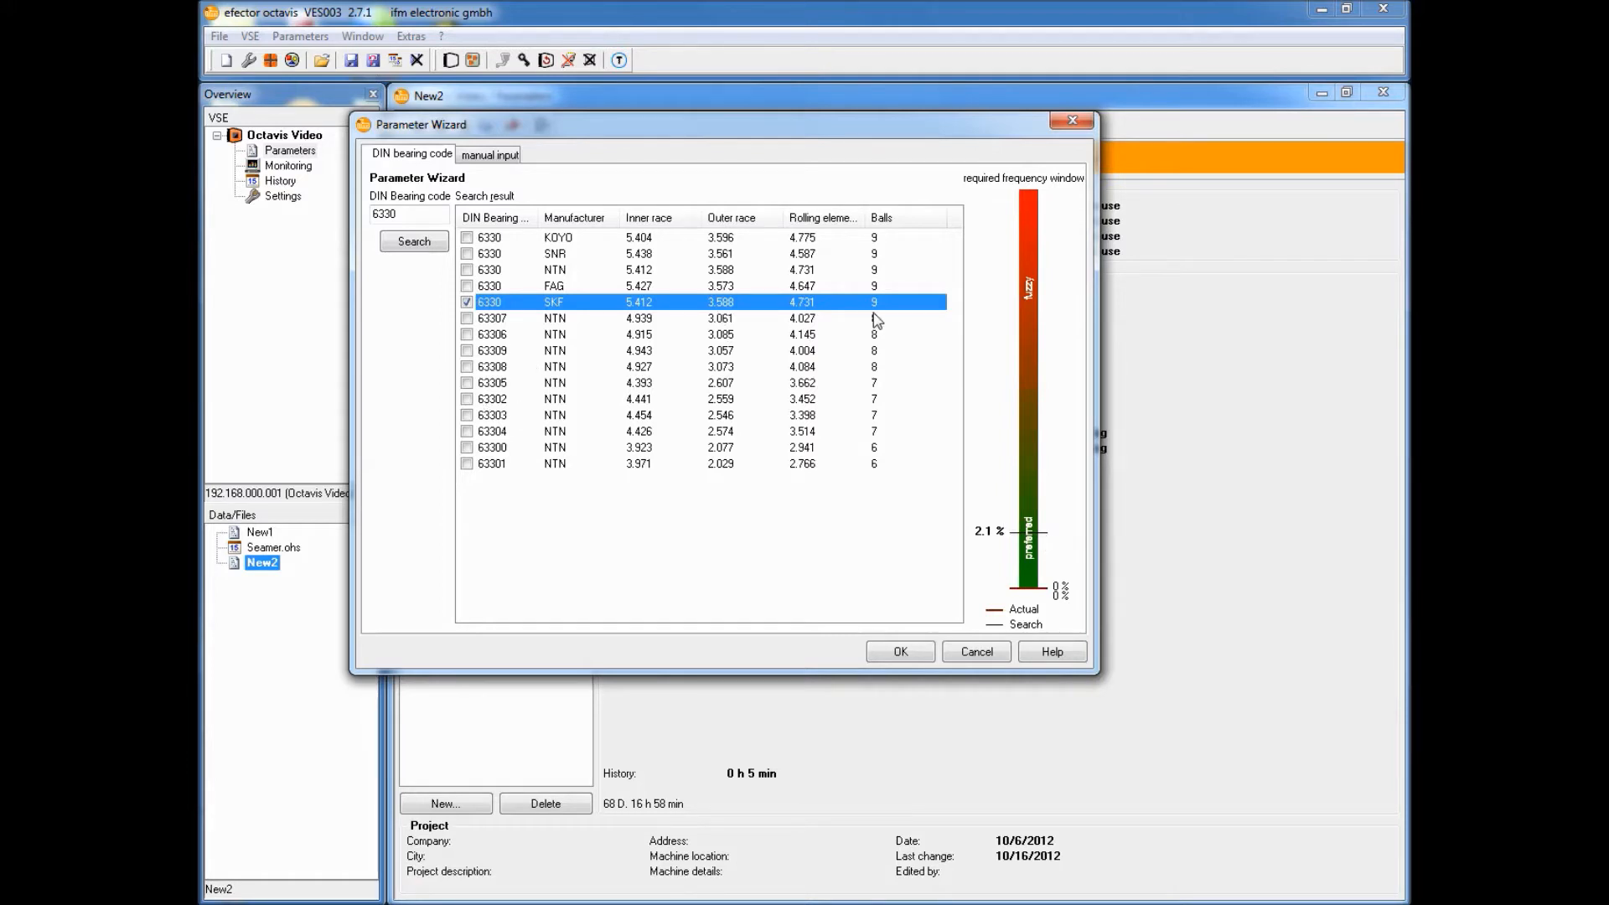
pyautogui.click(467, 399)
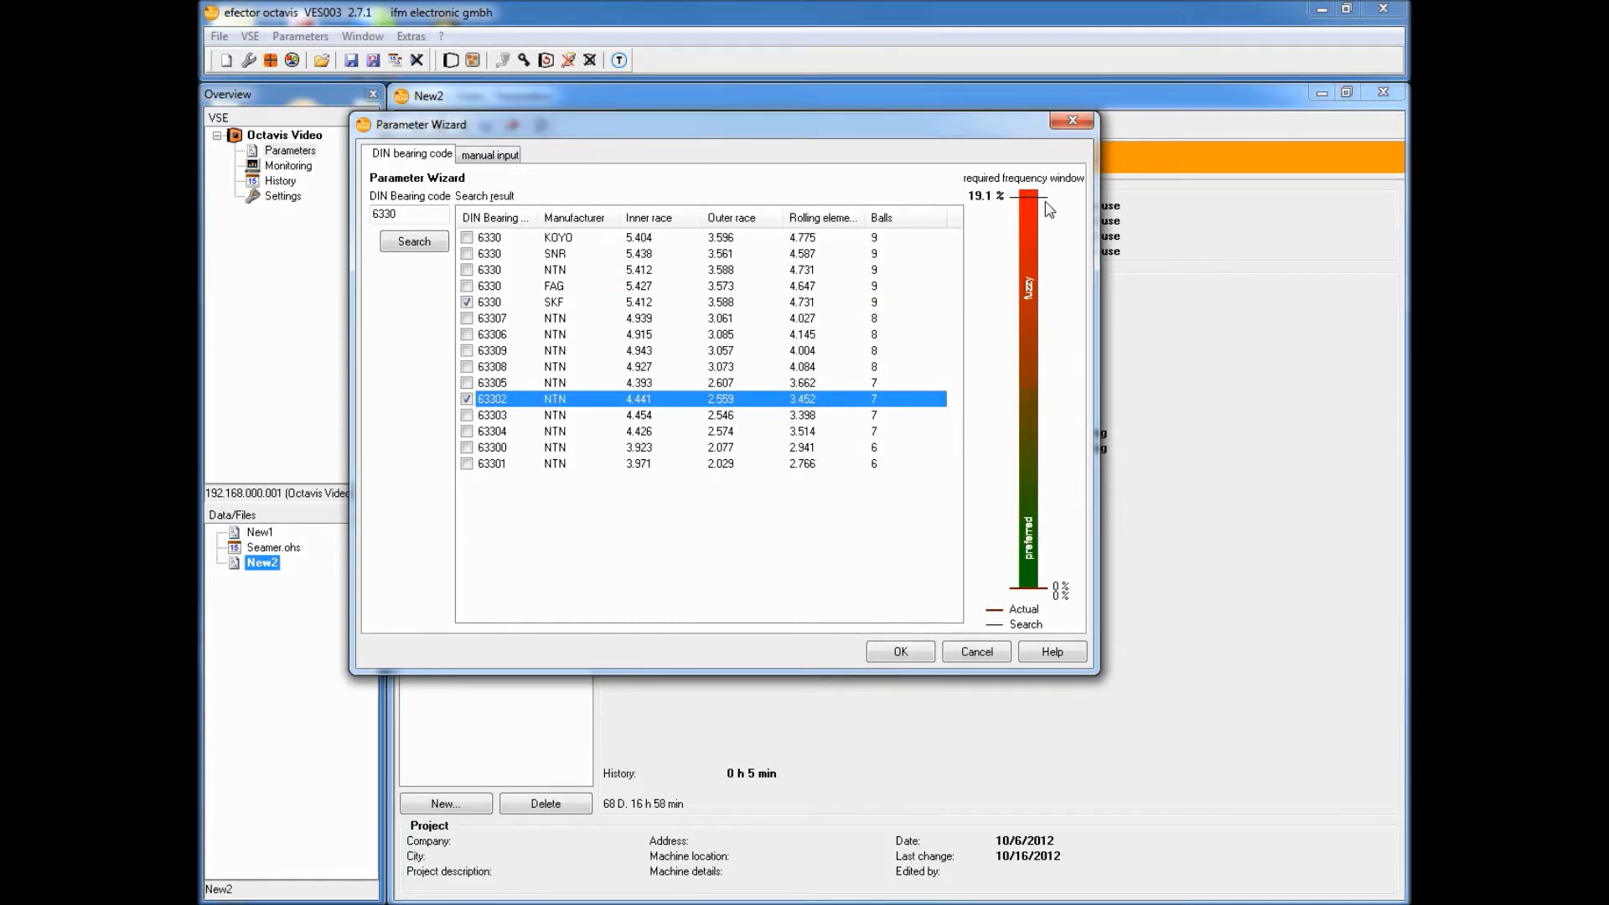
pyautogui.click(466, 302)
pyautogui.click(467, 398)
# Step: Calculate manual bearing frequency factors from 8 rolling elements, 1 inch element diameter, 1 inch pitch cycle diameter and 69 degree contact angle
pyautogui.click(492, 156)
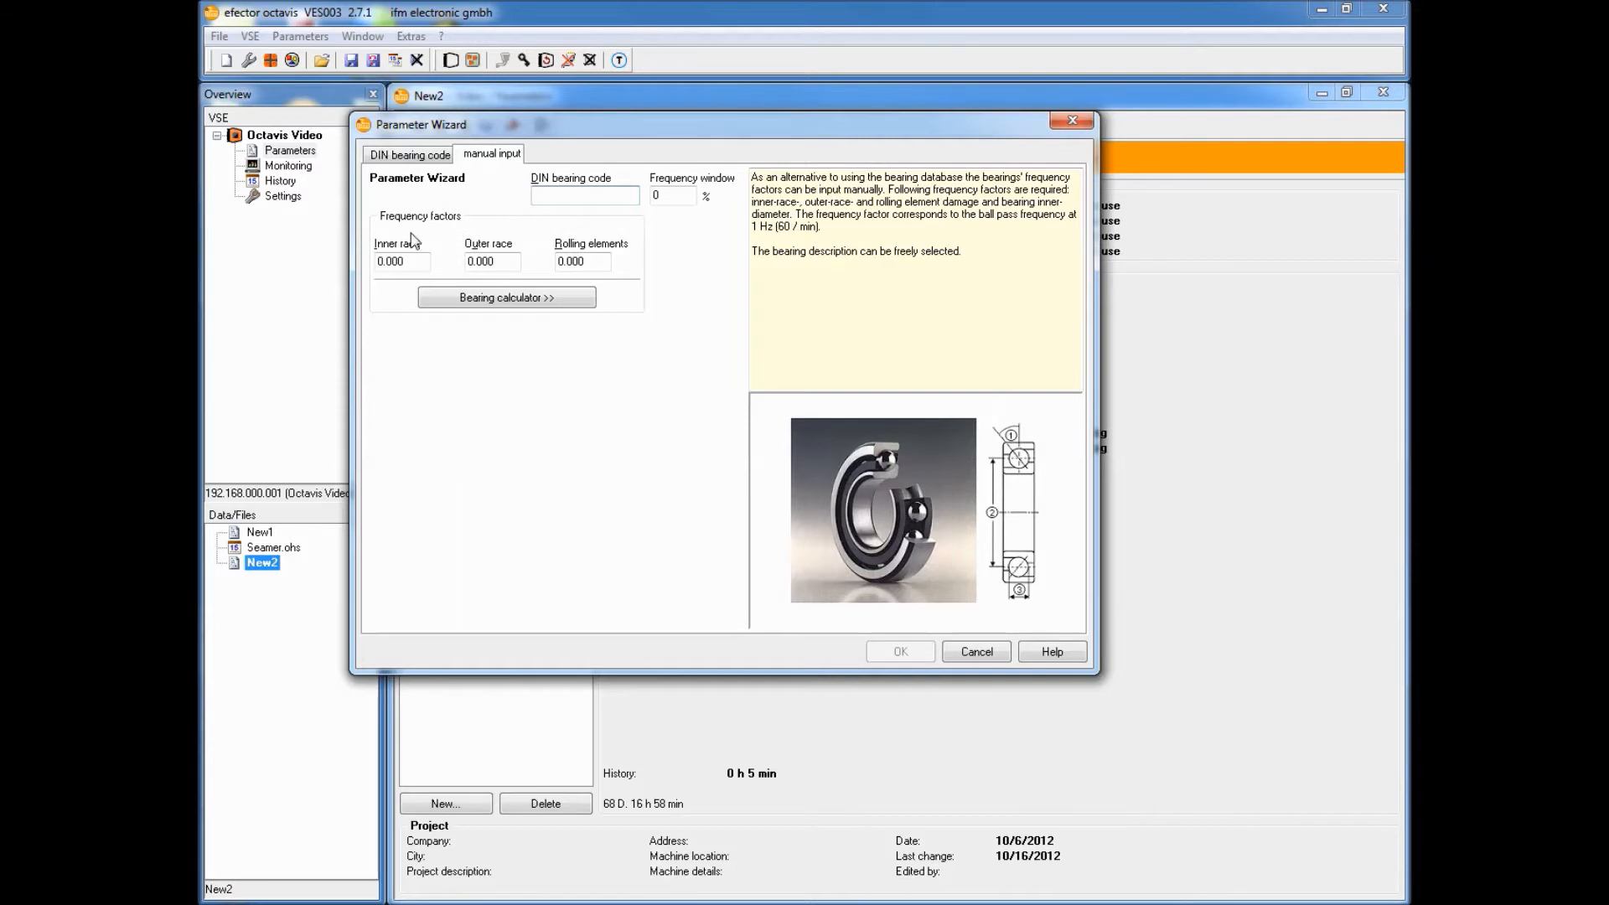
pyautogui.click(578, 303)
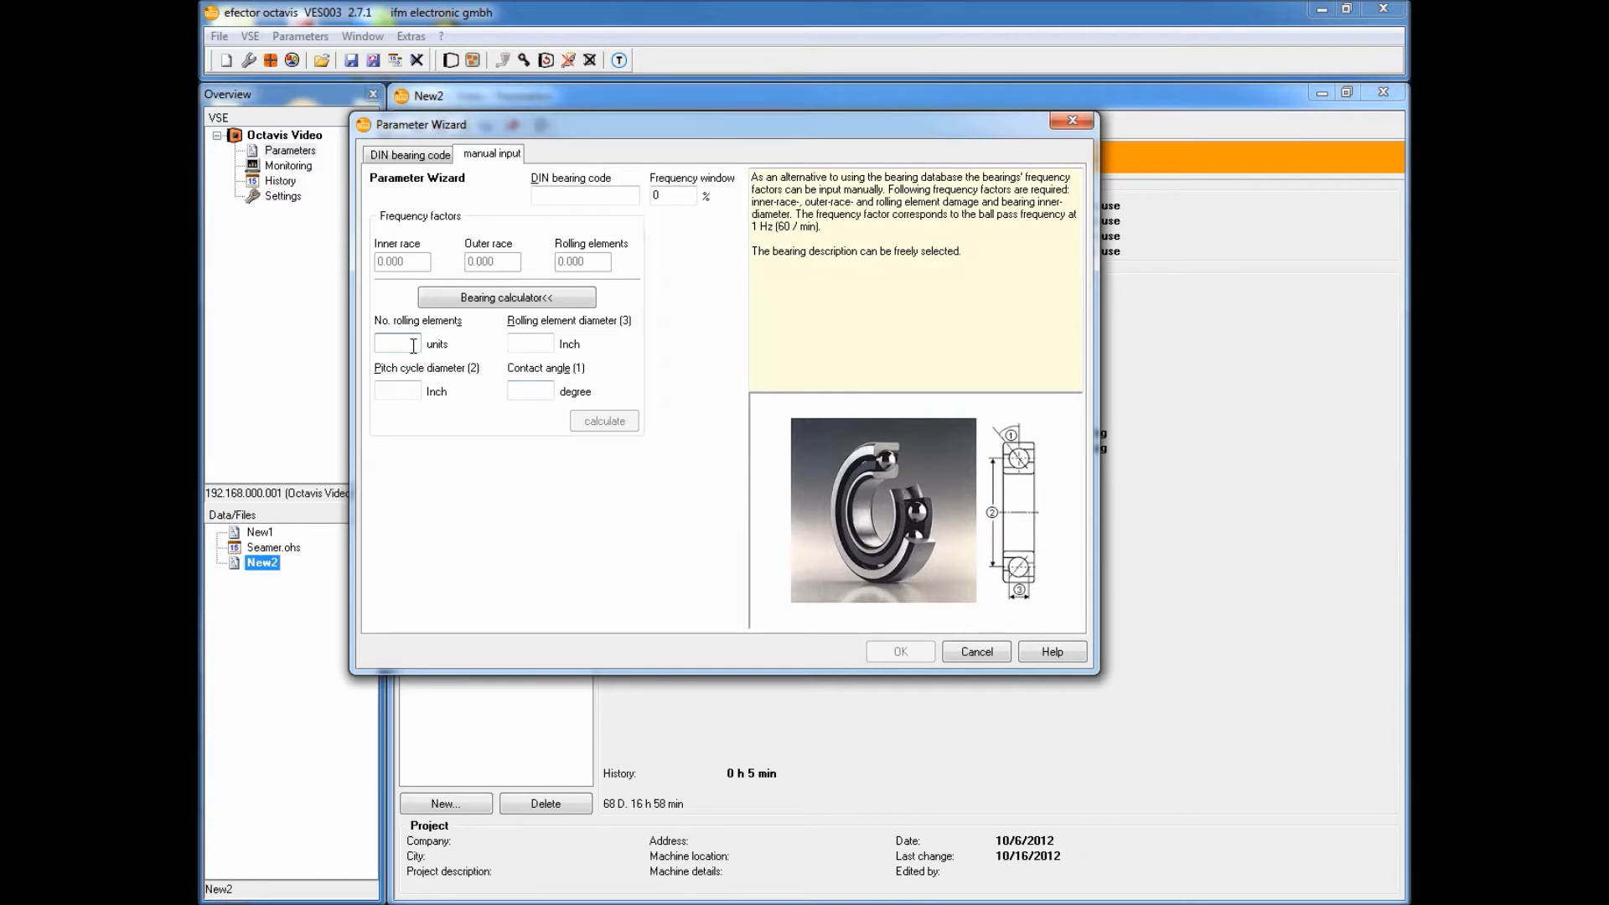
pyautogui.write('8')
pyautogui.press('Tab')
pyautogui.write('1')
pyautogui.press('Tab')
pyautogui.write('69')
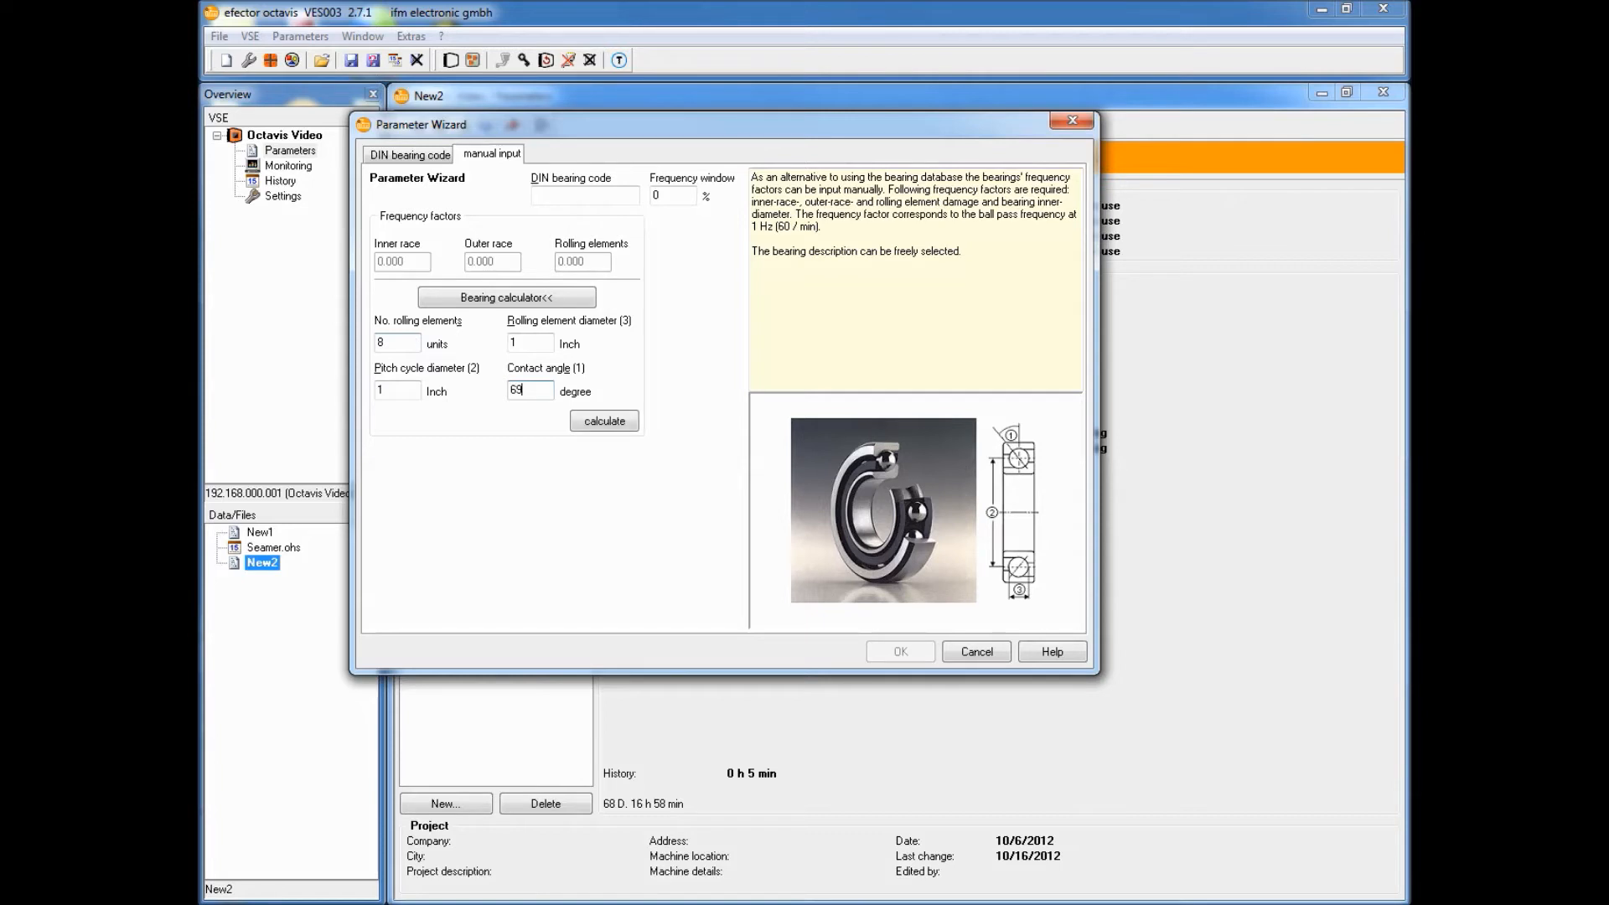
pyautogui.click(605, 423)
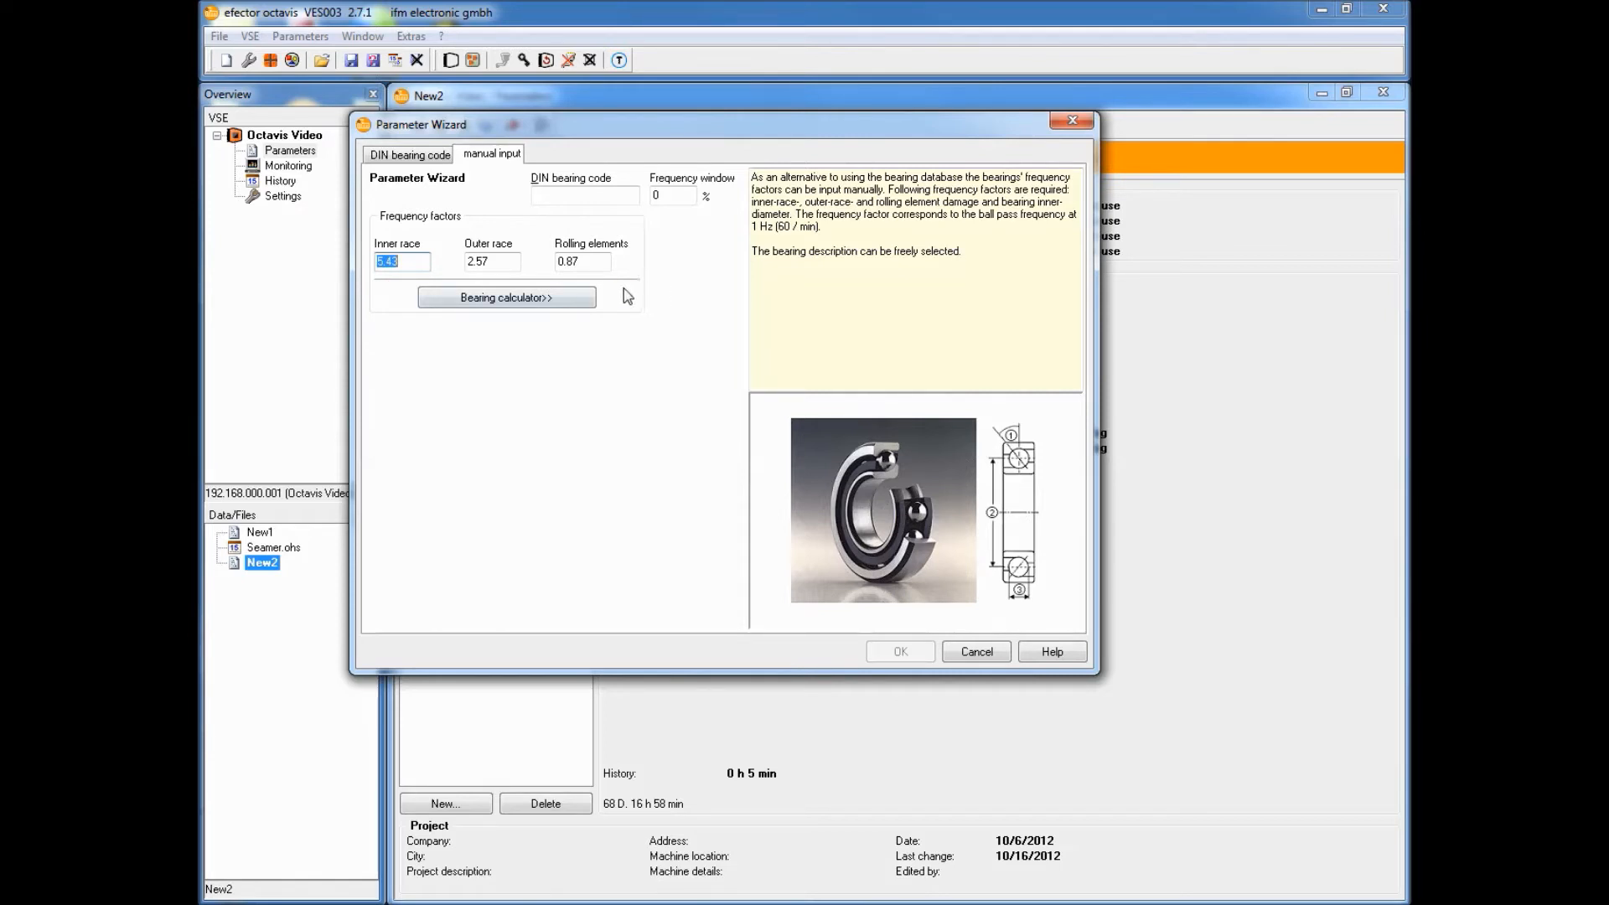
# Step: Name the manually entered bearing "My New Bearing", set its frequency window to 2 % and accept it
pyautogui.click(590, 261)
pyautogui.click(587, 195)
pyautogui.write('Mine')
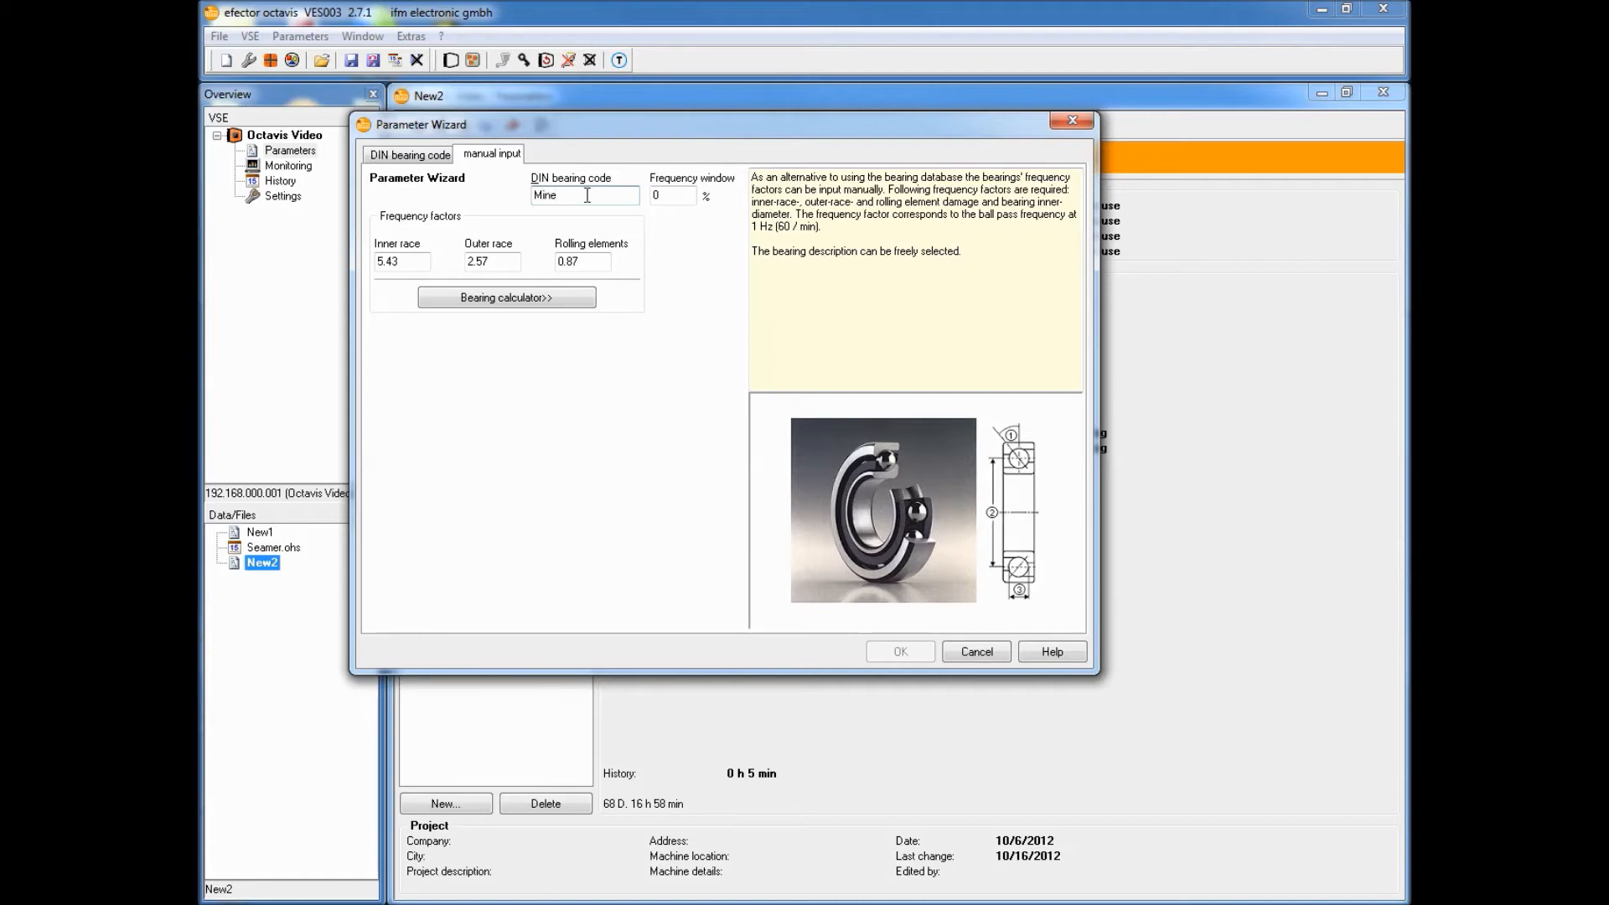
pyautogui.press('BackSpace')
pyautogui.press('BackSpace')
pyautogui.write('y New Bearing')
pyautogui.press('Tab')
pyautogui.write('2')
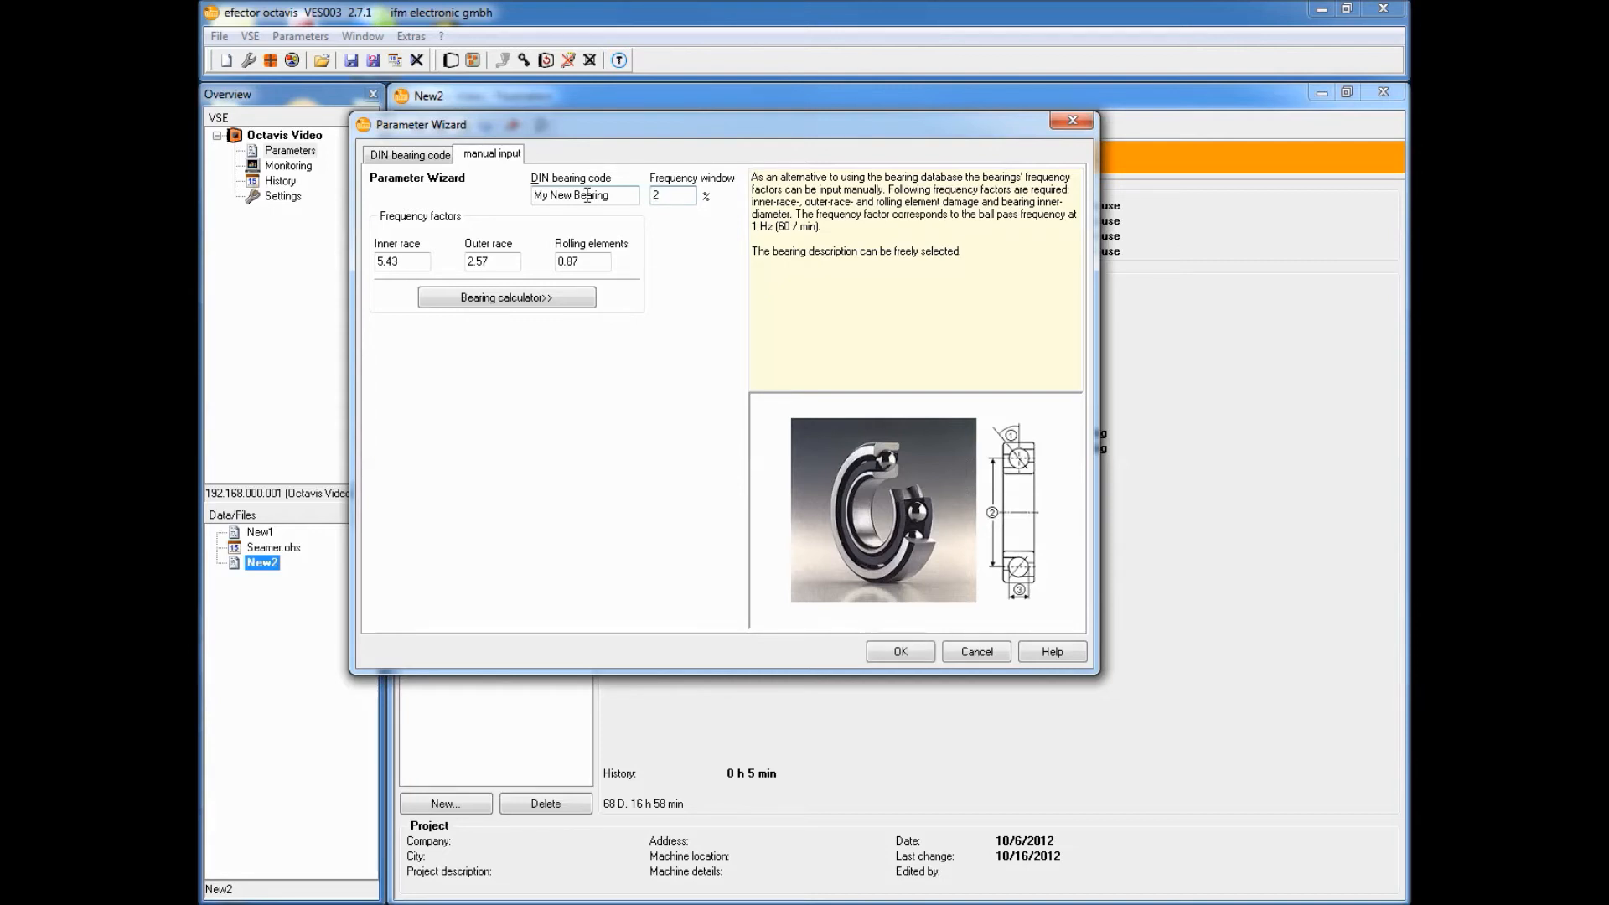
pyautogui.press('Tab')
pyautogui.click(900, 651)
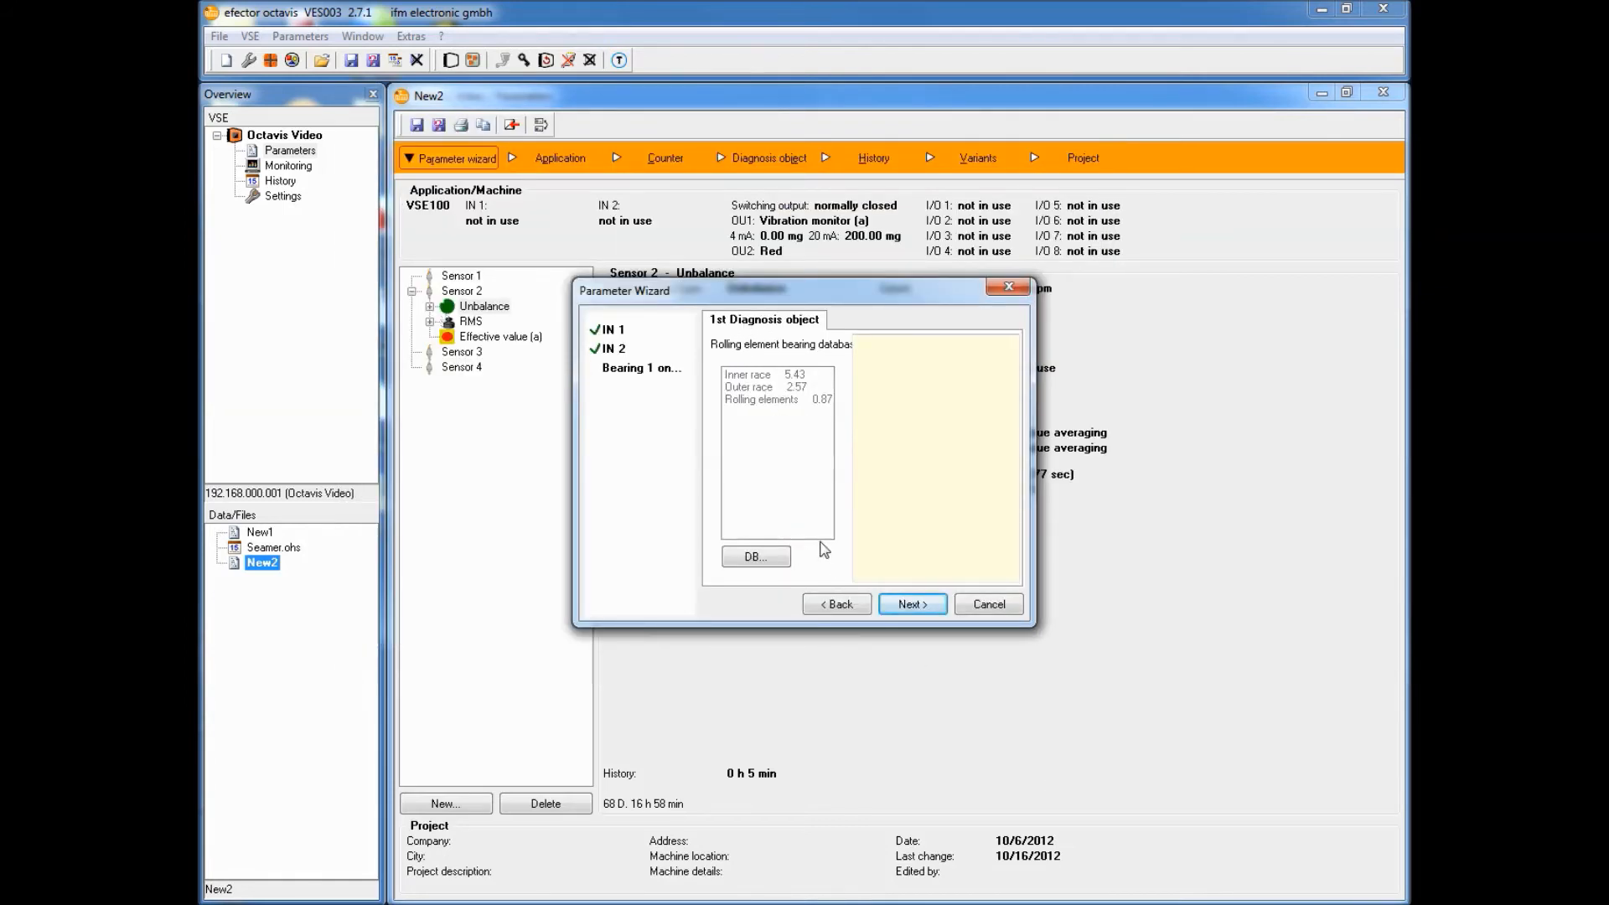
# Step: Use a constant speed of 6000 rpm for the Bearing 1 on Thing 2 diagnosis object
pyautogui.click(933, 617)
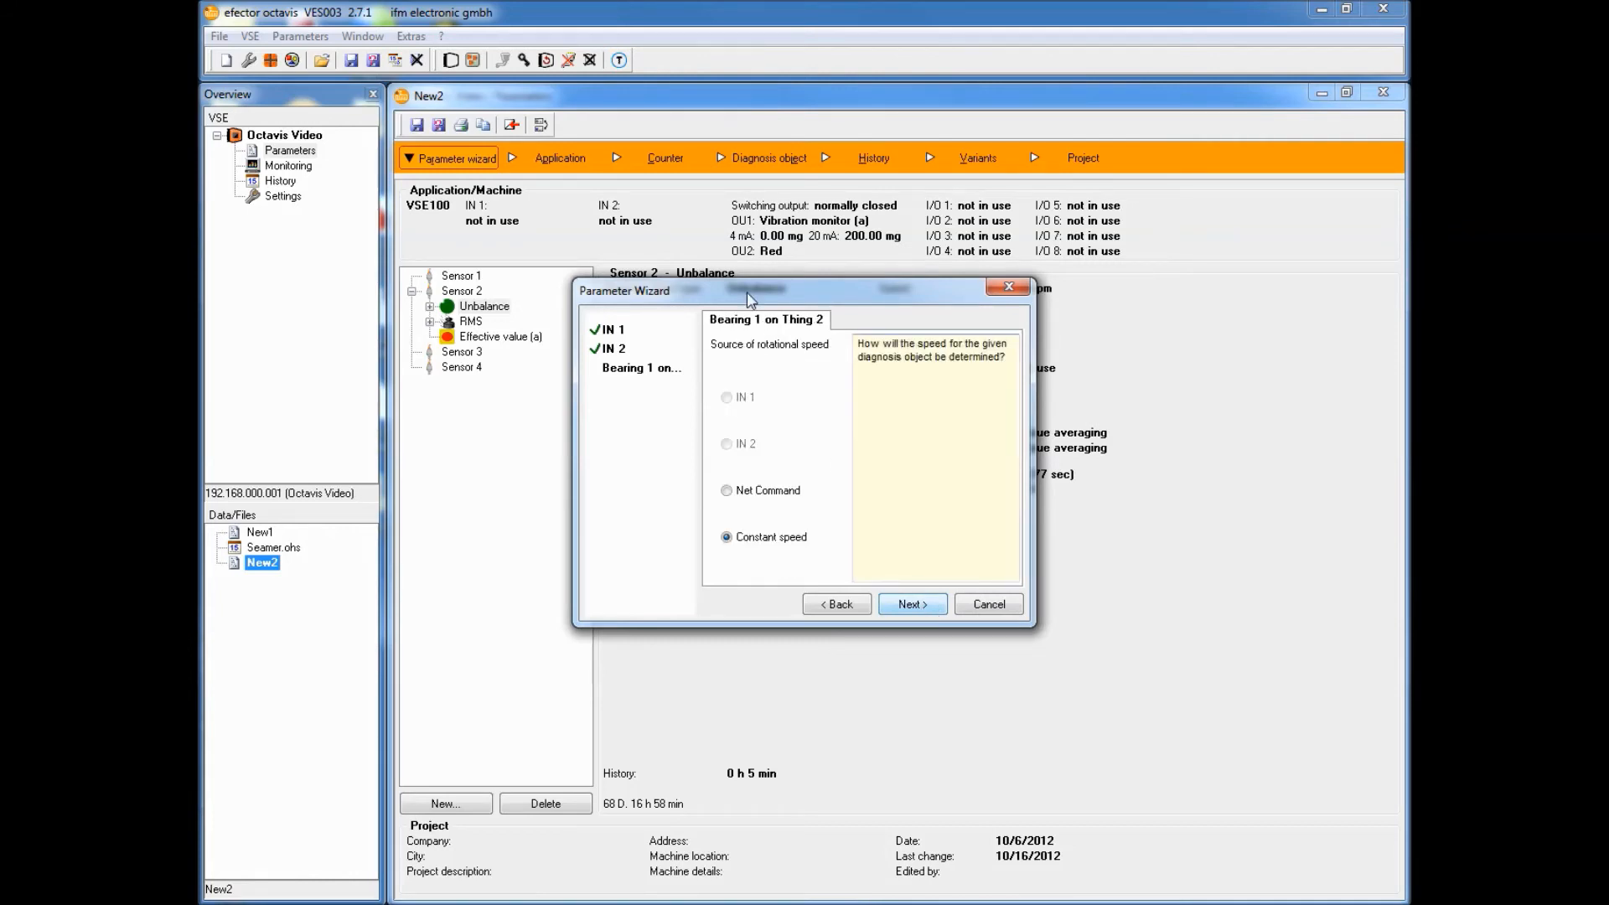
pyautogui.click(929, 614)
pyautogui.write('000')
pyautogui.click(928, 607)
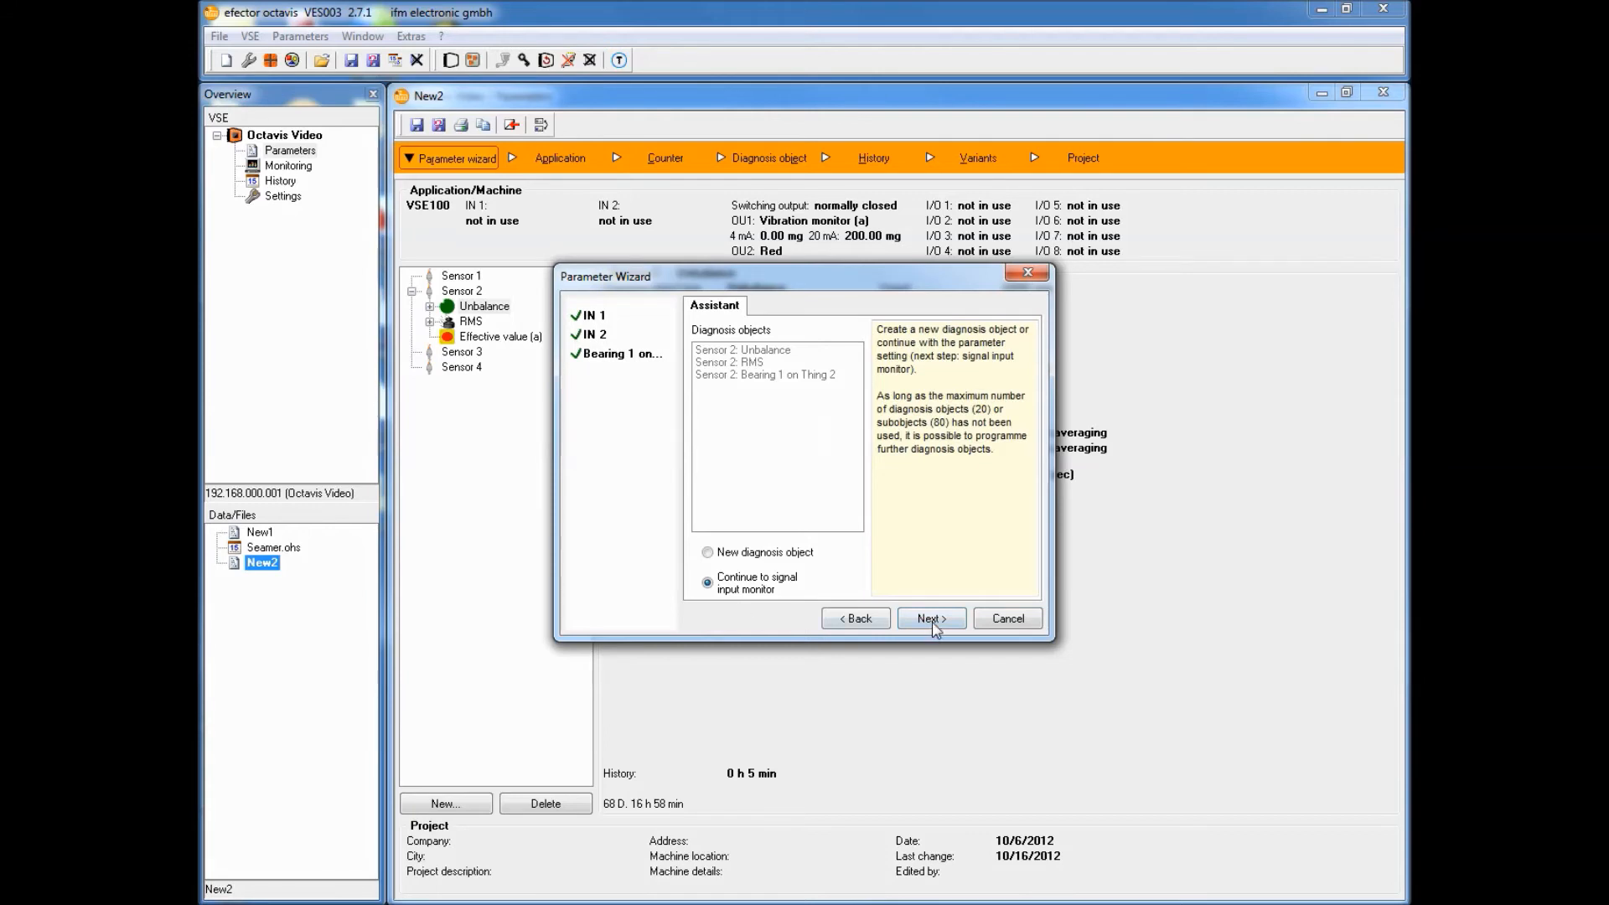
# Step: Complete the parameter wizard without another diagnosis object, keeping the switching output normally closed
pyautogui.click(931, 622)
pyautogui.click(932, 620)
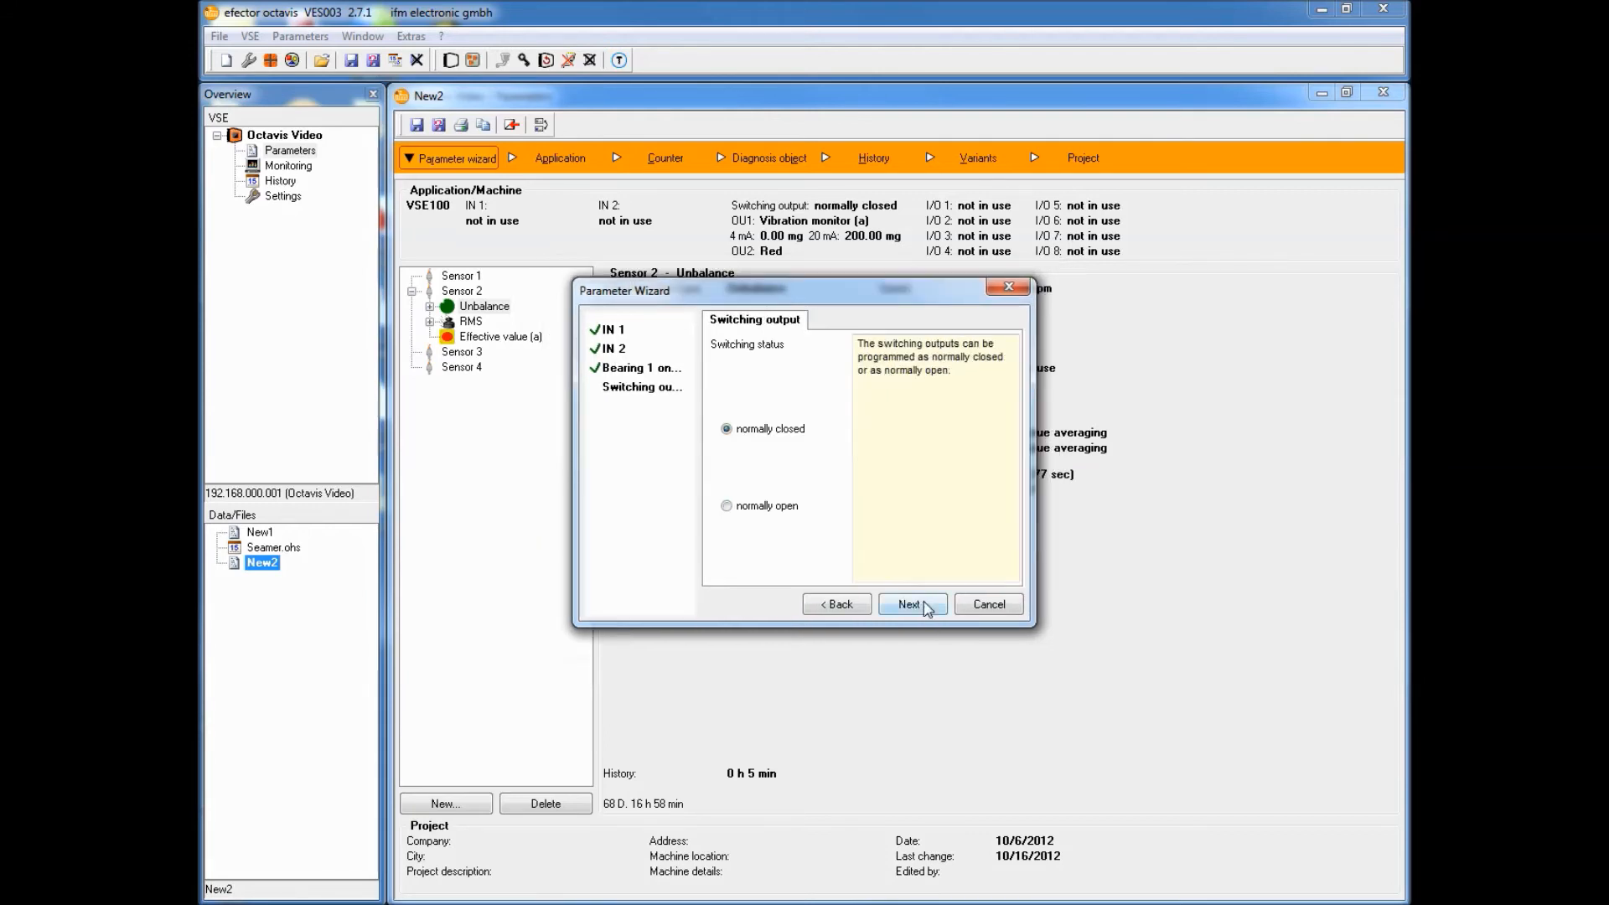
pyautogui.click(927, 607)
pyautogui.click(911, 605)
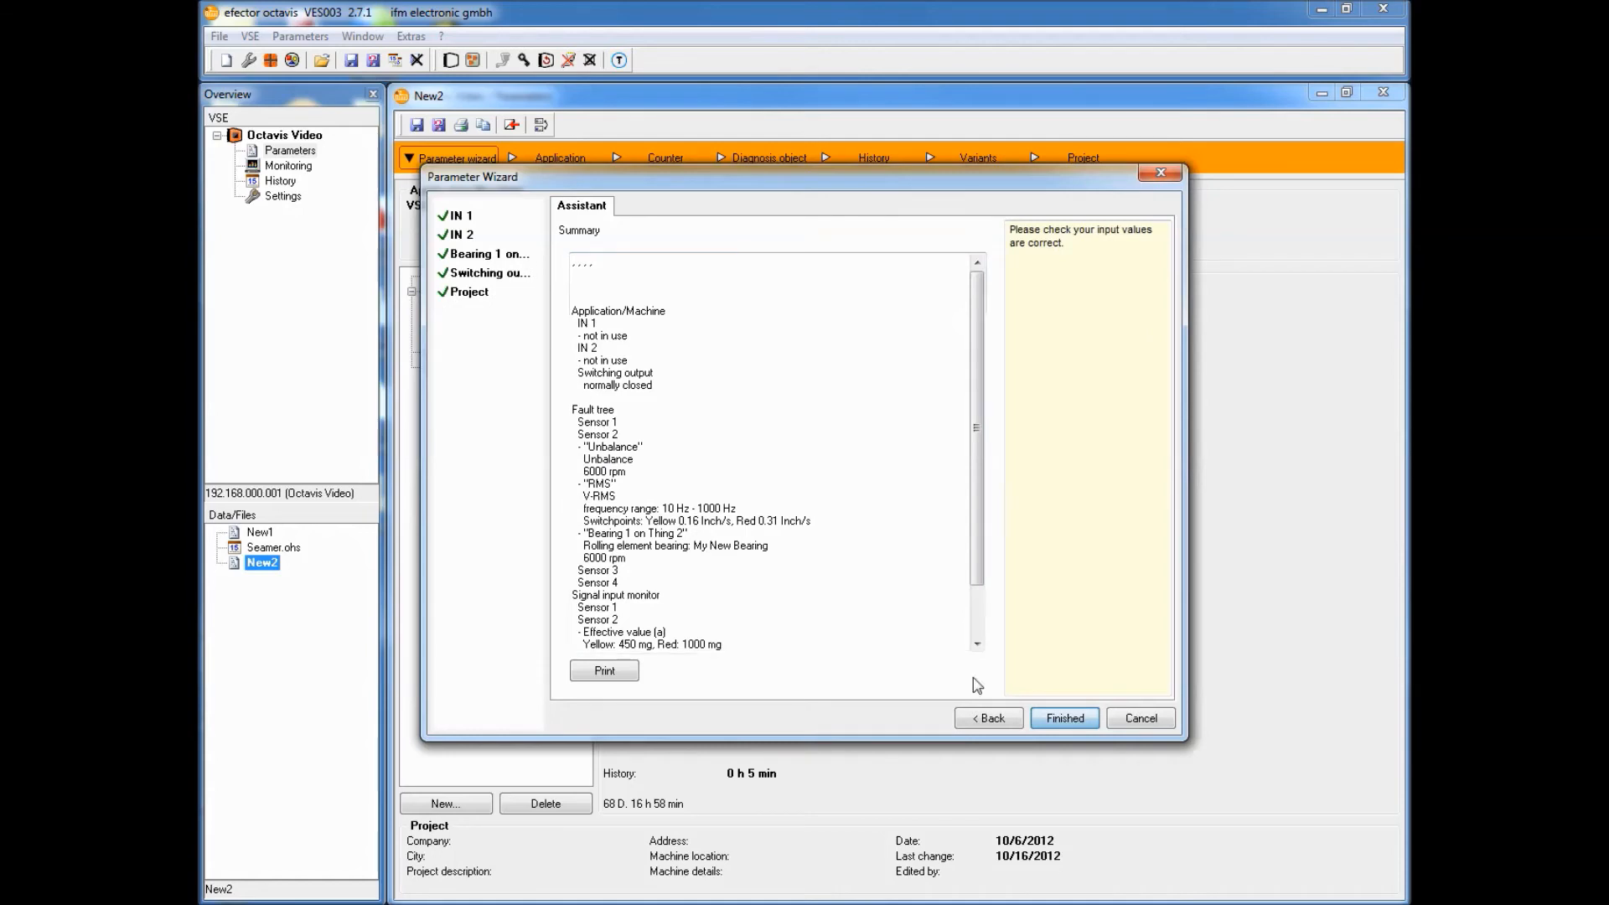
pyautogui.click(1053, 717)
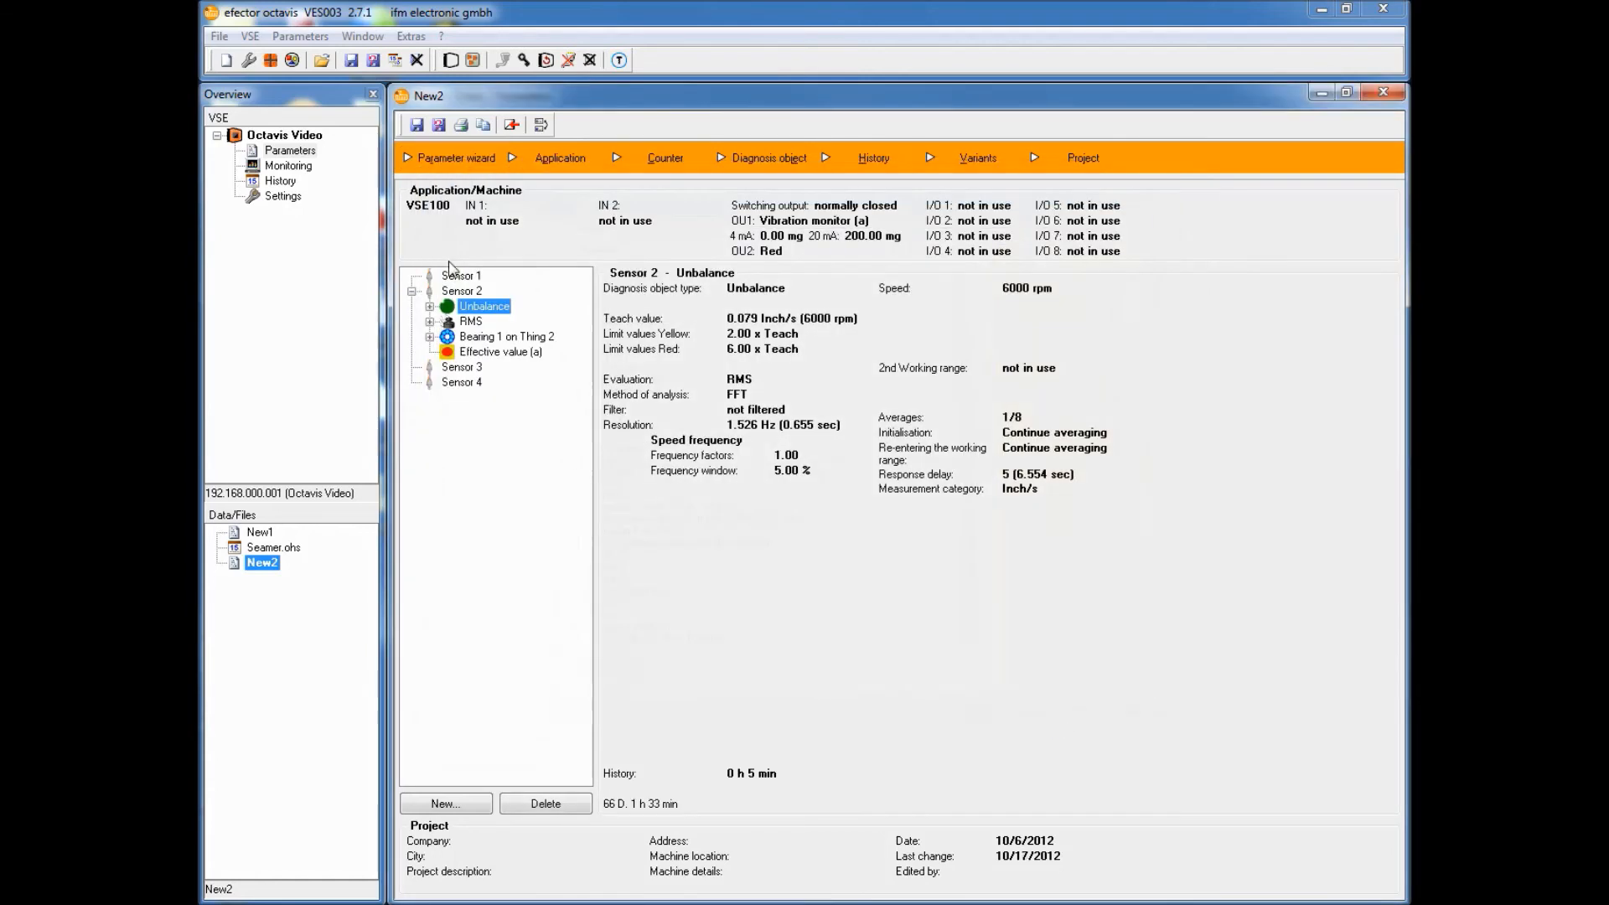
# Step: Show the Bearing 1 on Thing 2 settings and write the parameter set to the VSE device
pyautogui.click(469, 336)
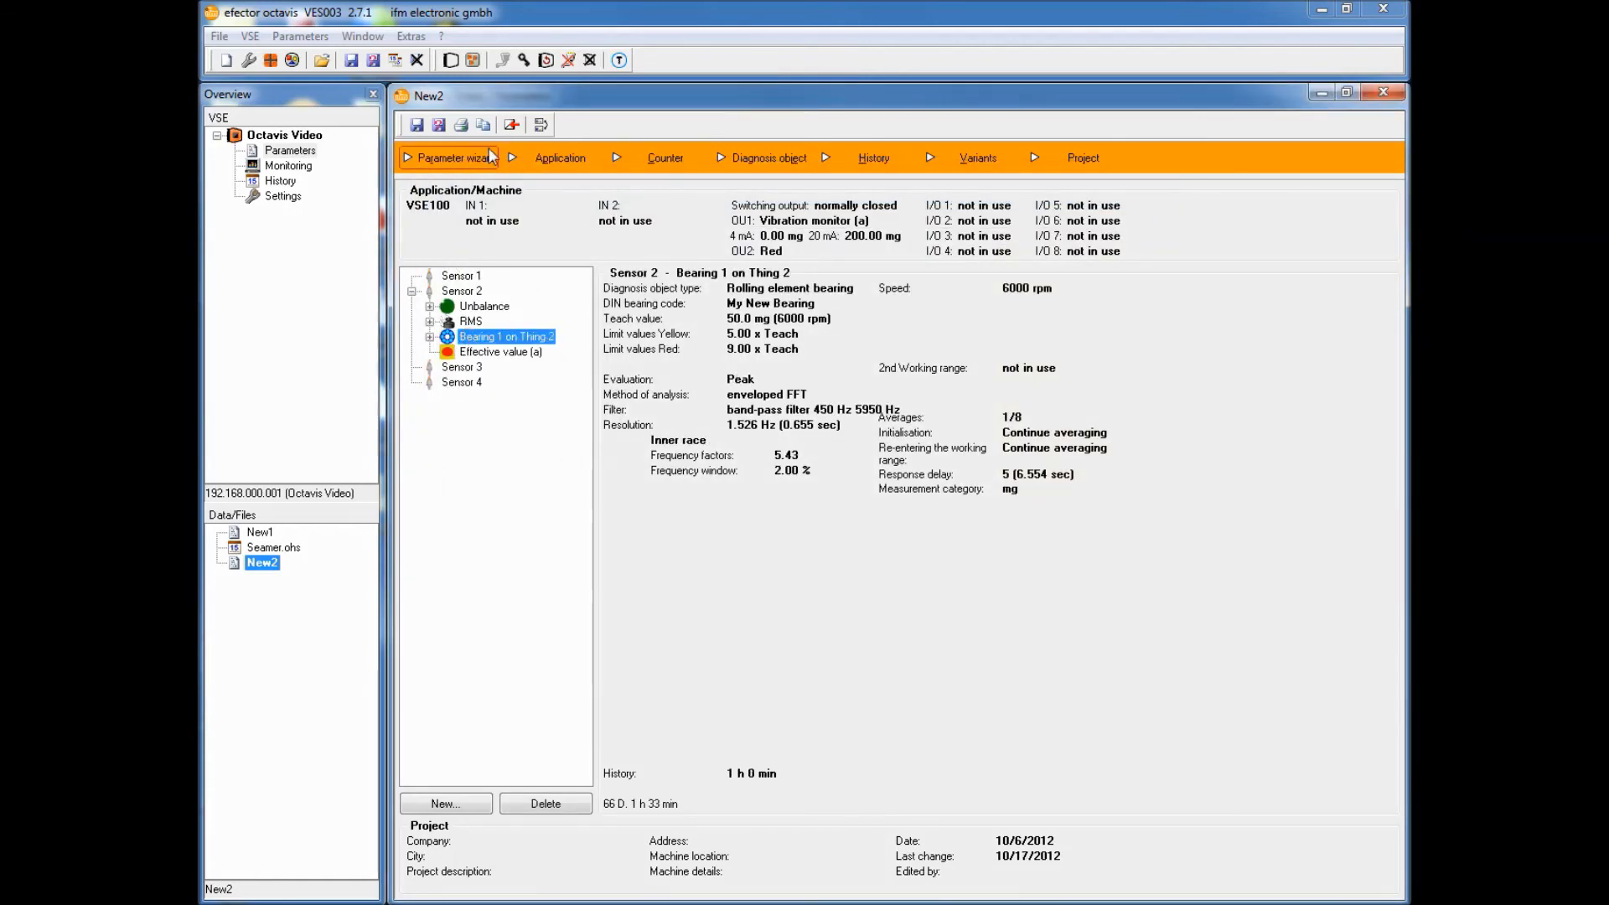
pyautogui.click(512, 128)
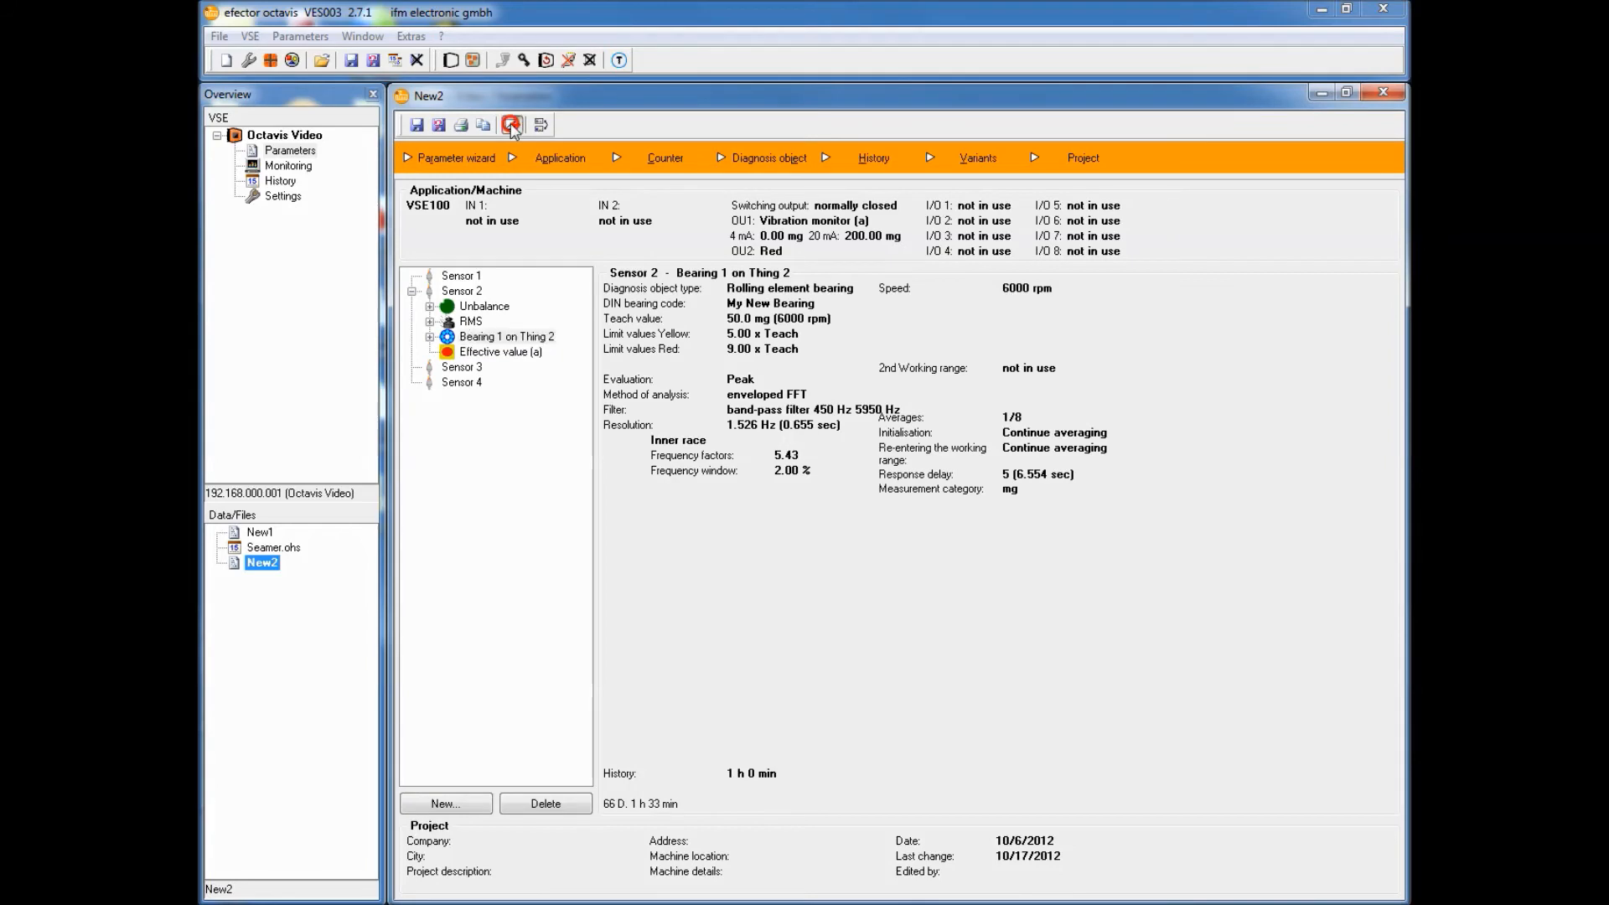
pyautogui.click(764, 482)
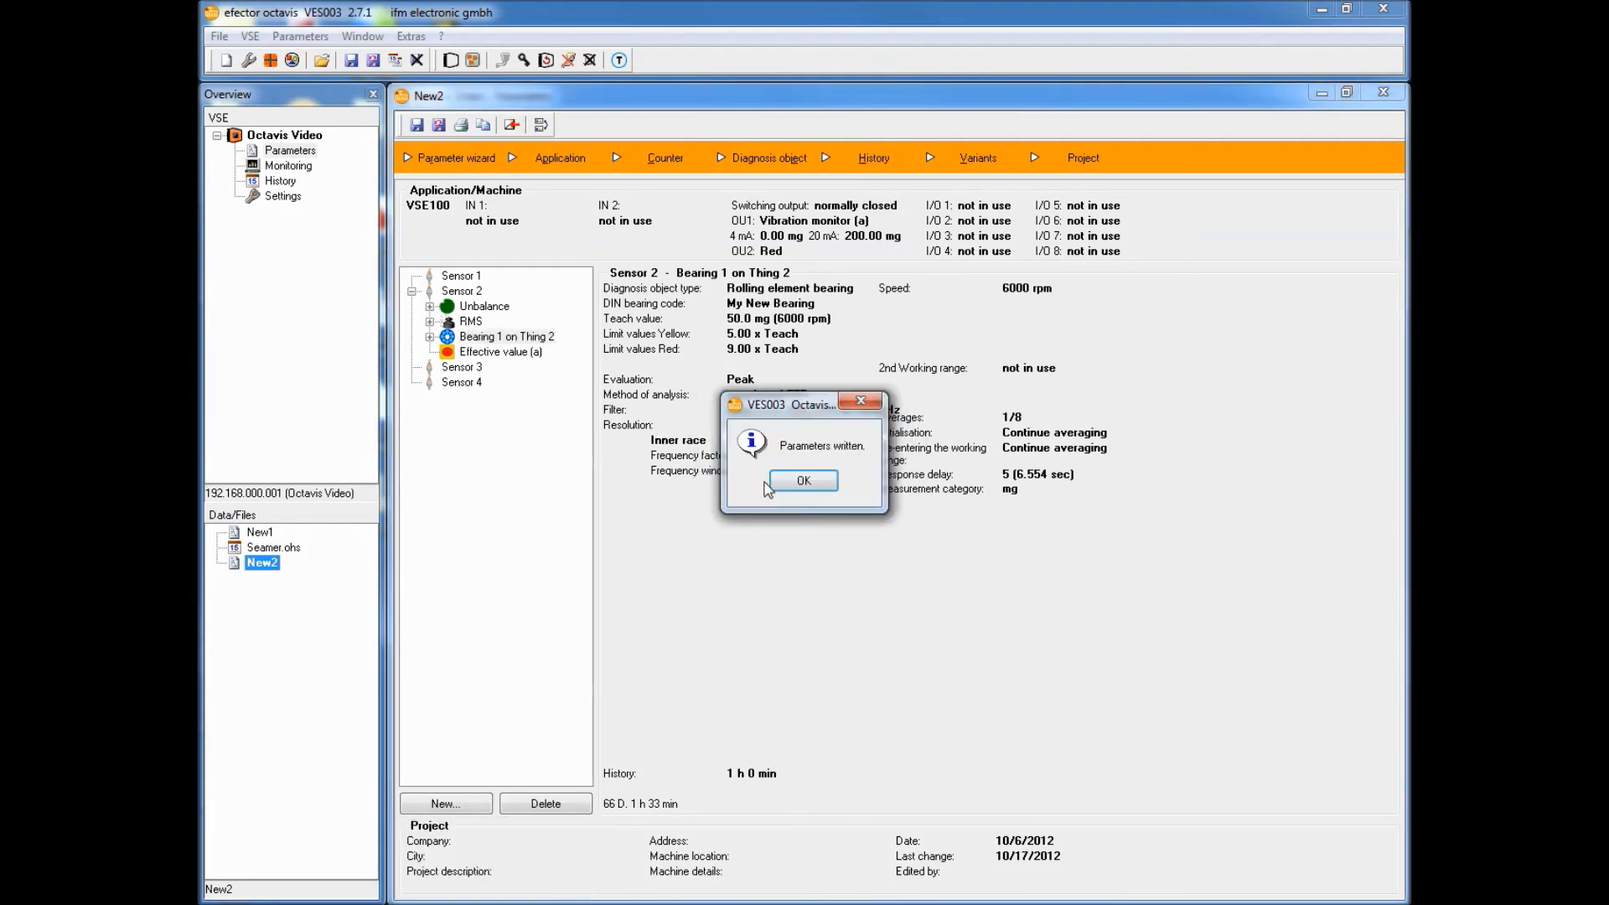
pyautogui.click(821, 489)
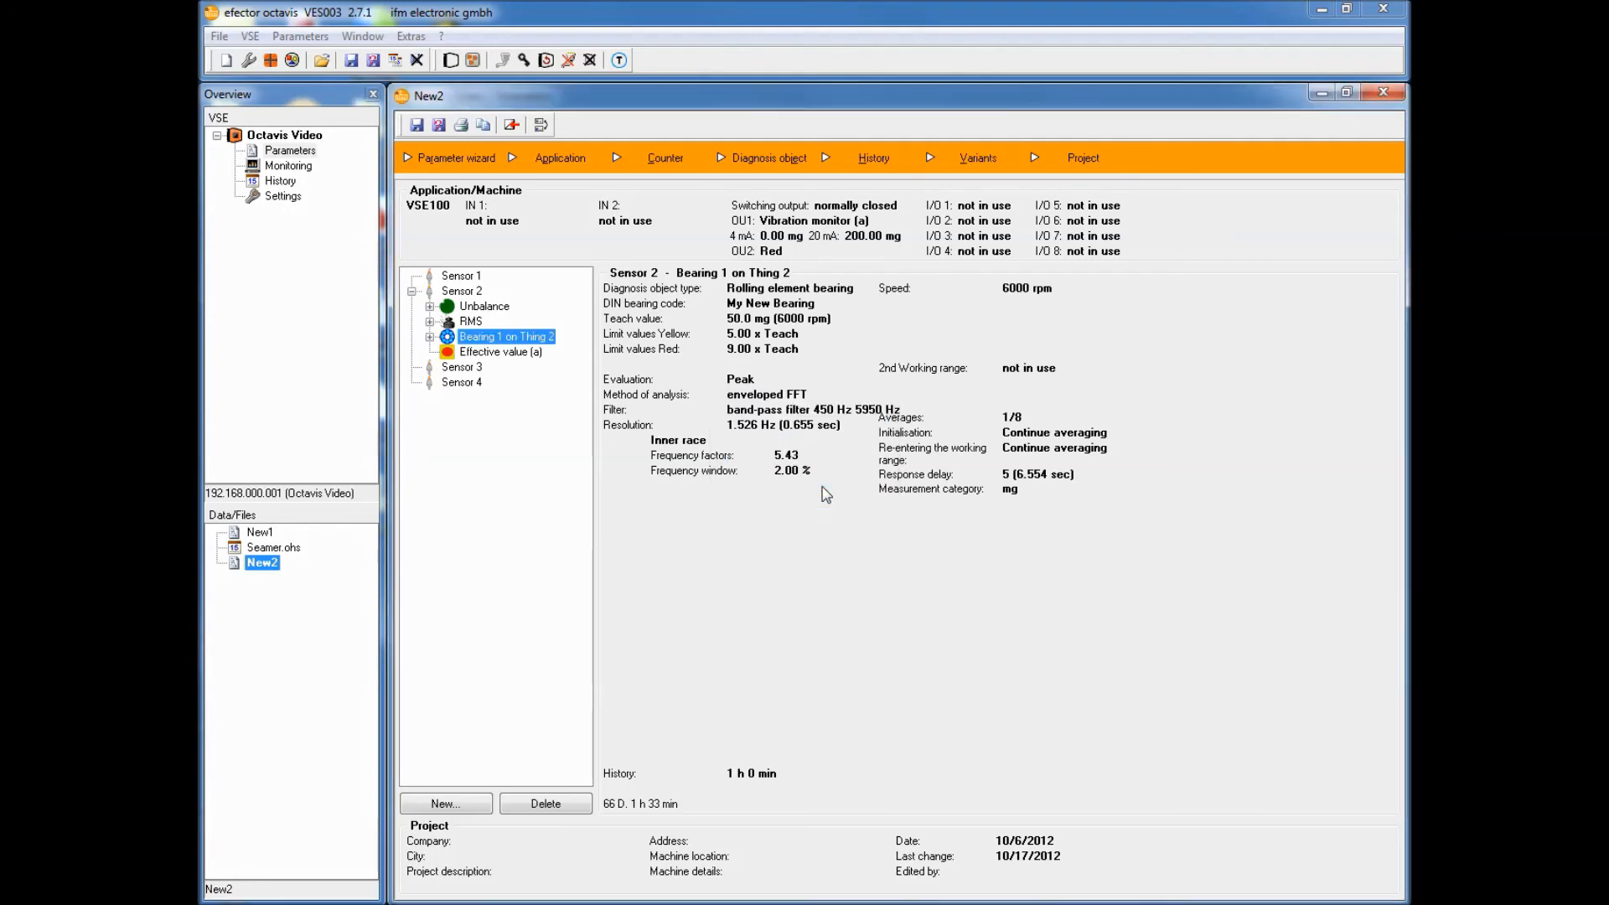
# Step: Create a new rolling element bearing diagnosis object on Sensor 2, described as "Bearing 2 on Thing"
pyautogui.click(463, 805)
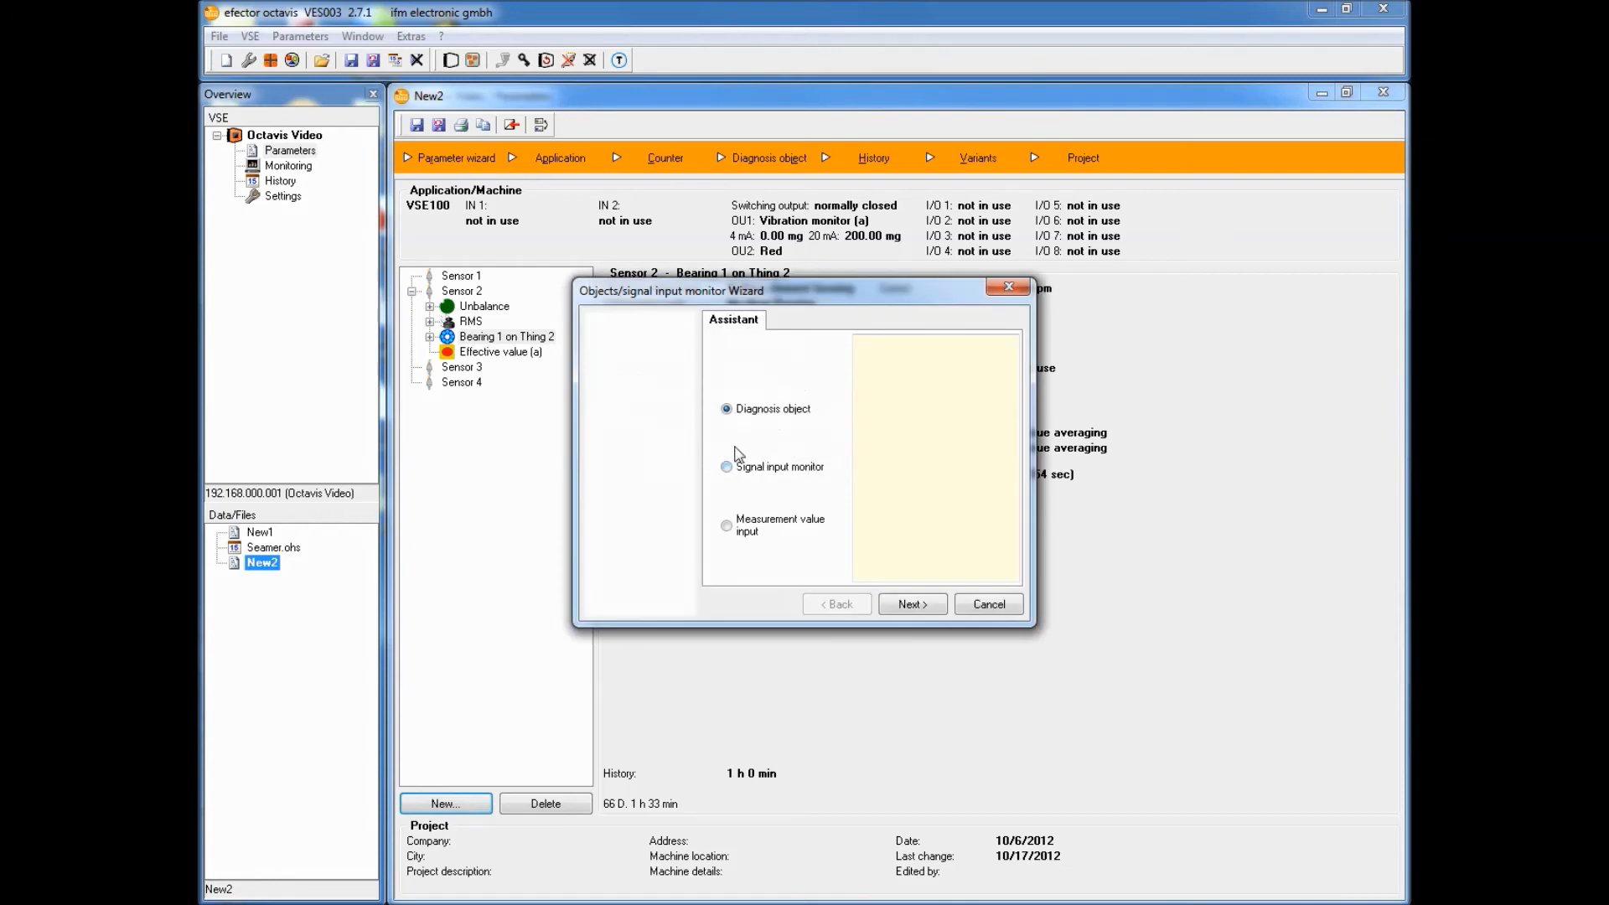
pyautogui.click(912, 605)
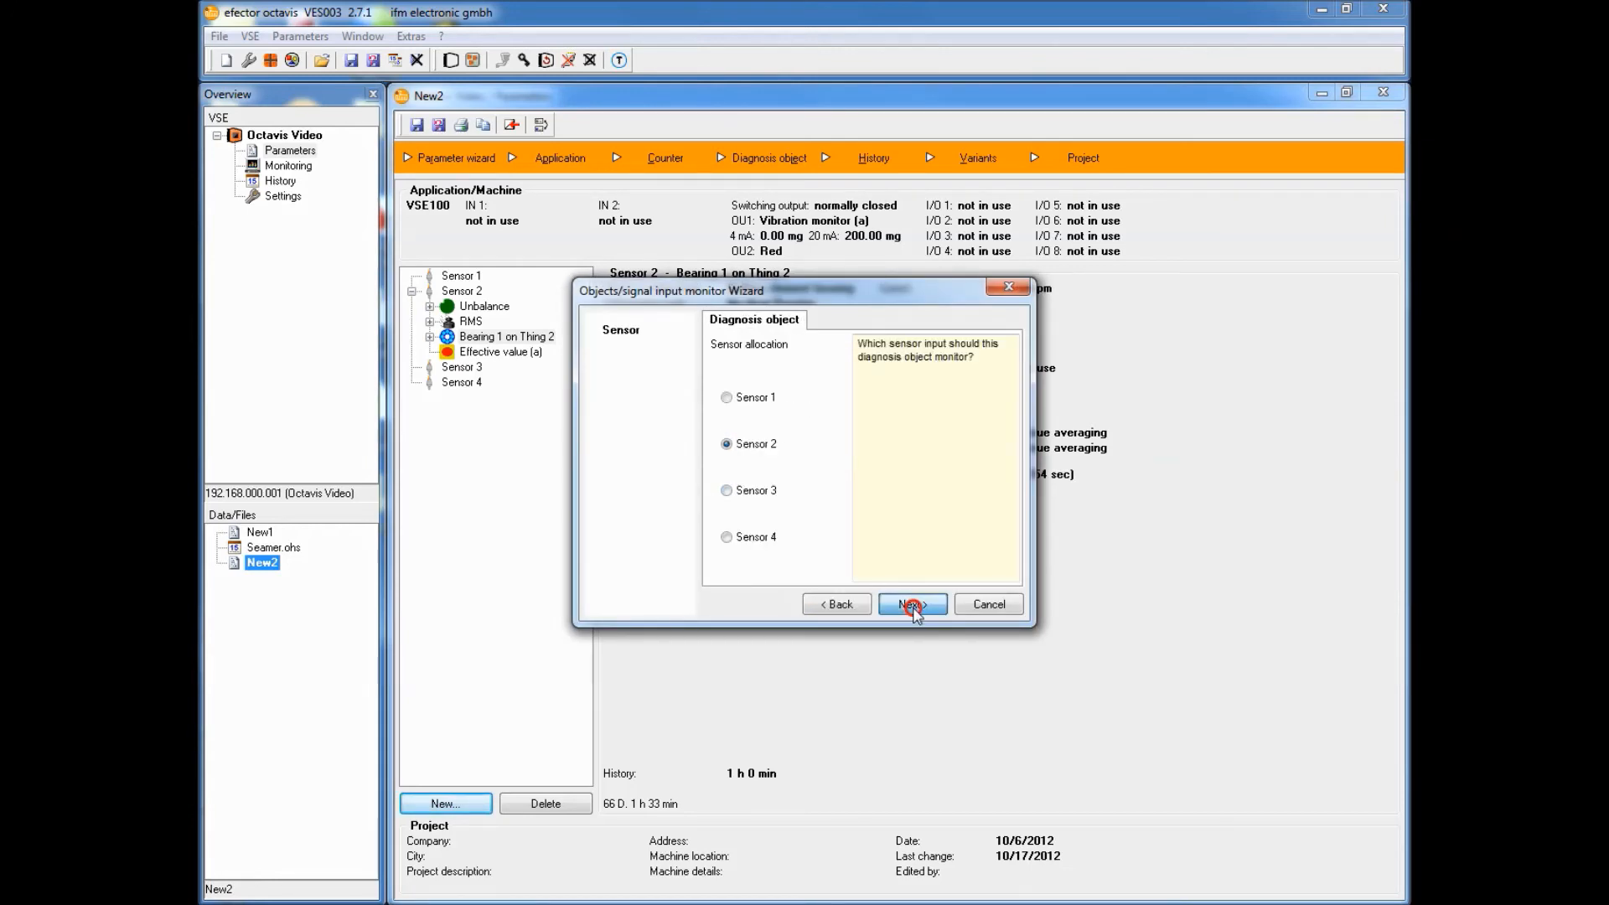
pyautogui.click(911, 604)
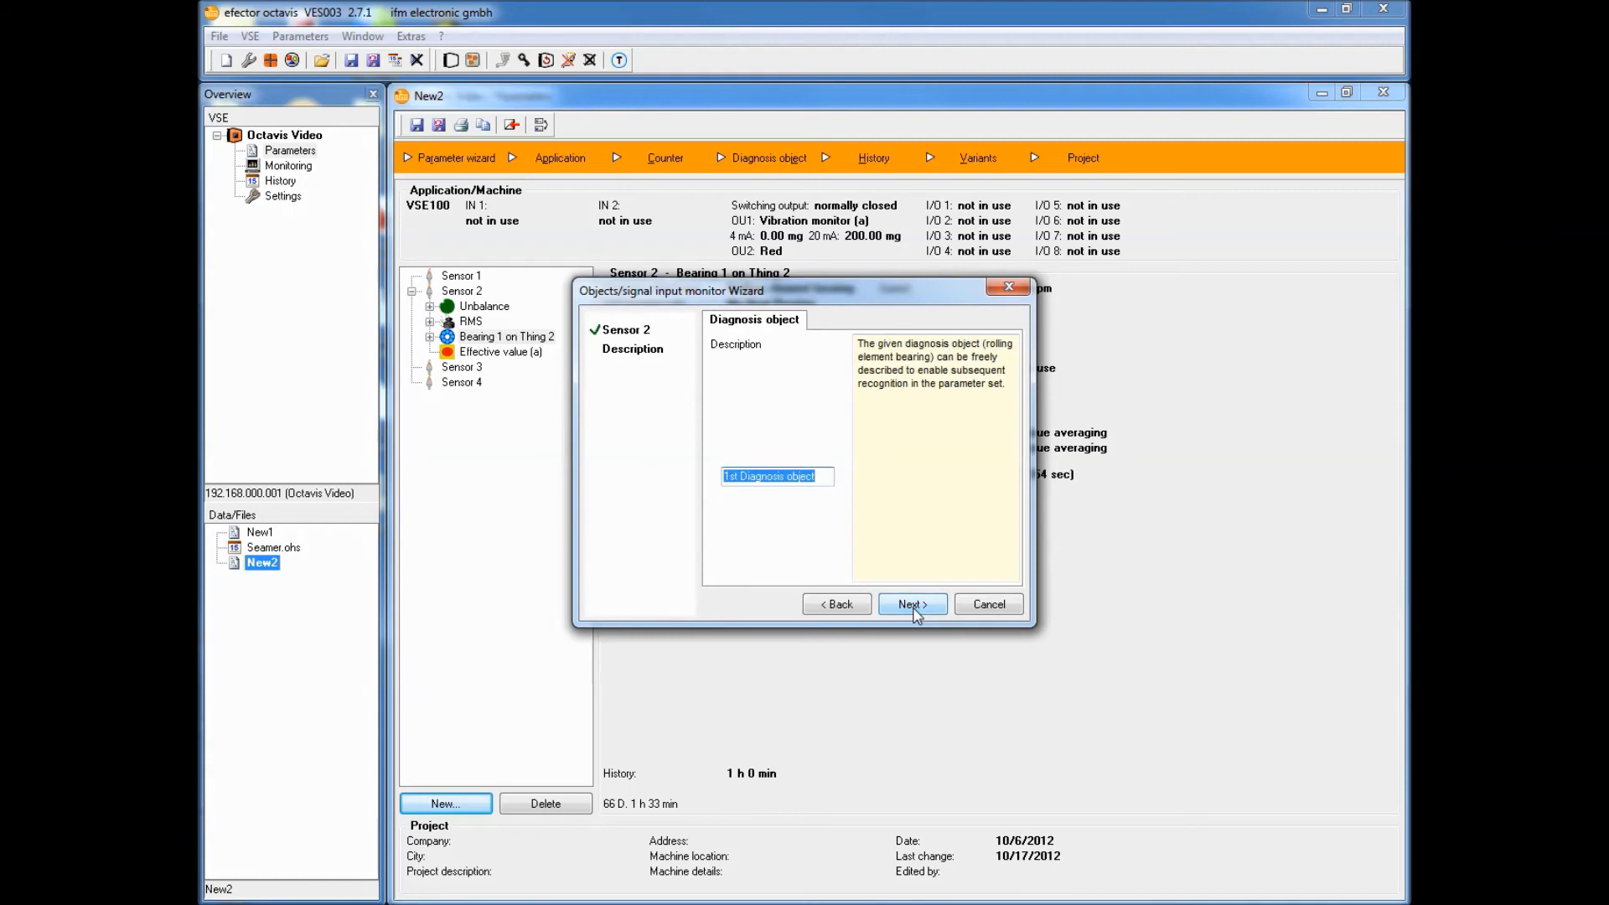
pyautogui.write('Bearing ')
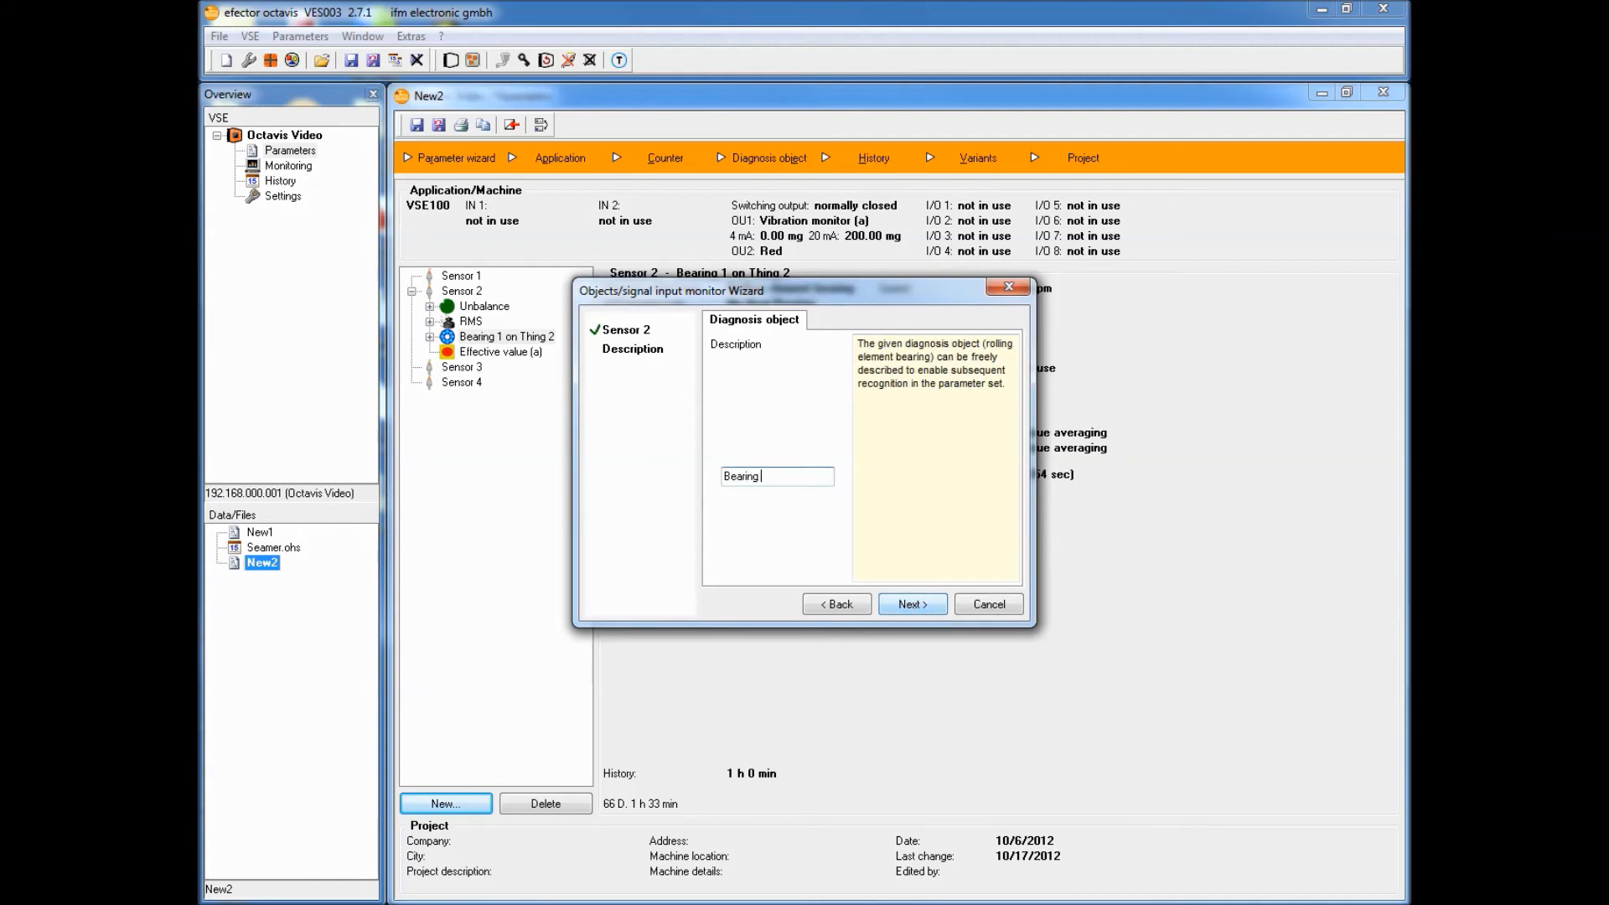
pyautogui.write('2 on Thing')
pyautogui.click(914, 610)
pyautogui.click(914, 604)
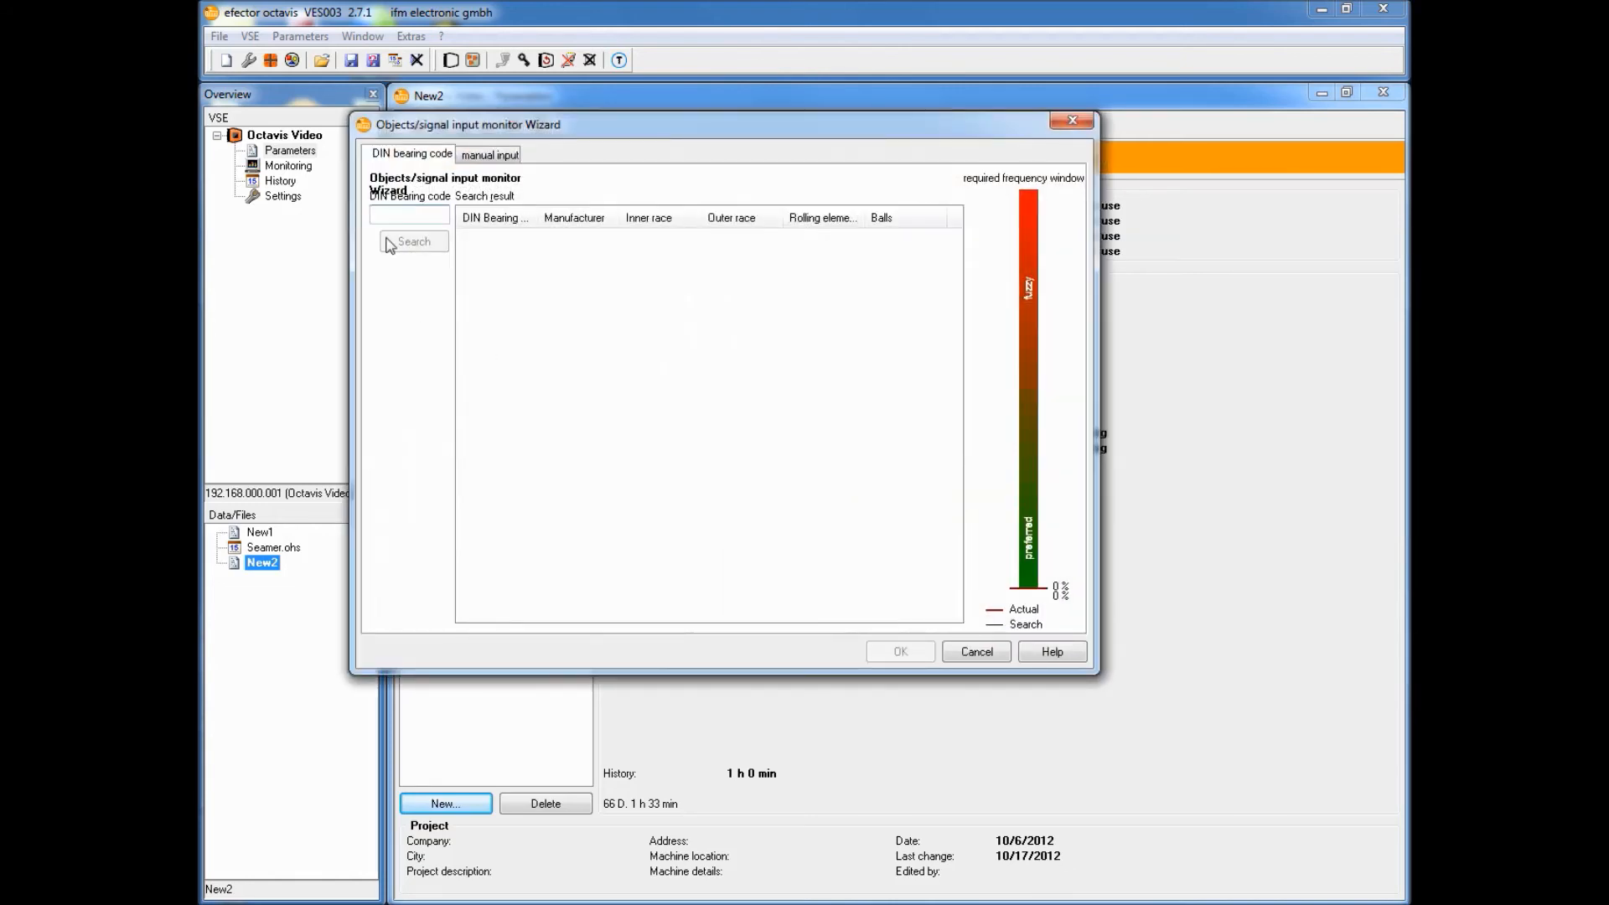
# Step: Look up DIN bearing code 6330 in the database and assign the SKF 6330 bearing to the new object
pyautogui.write('6330')
pyautogui.click(389, 244)
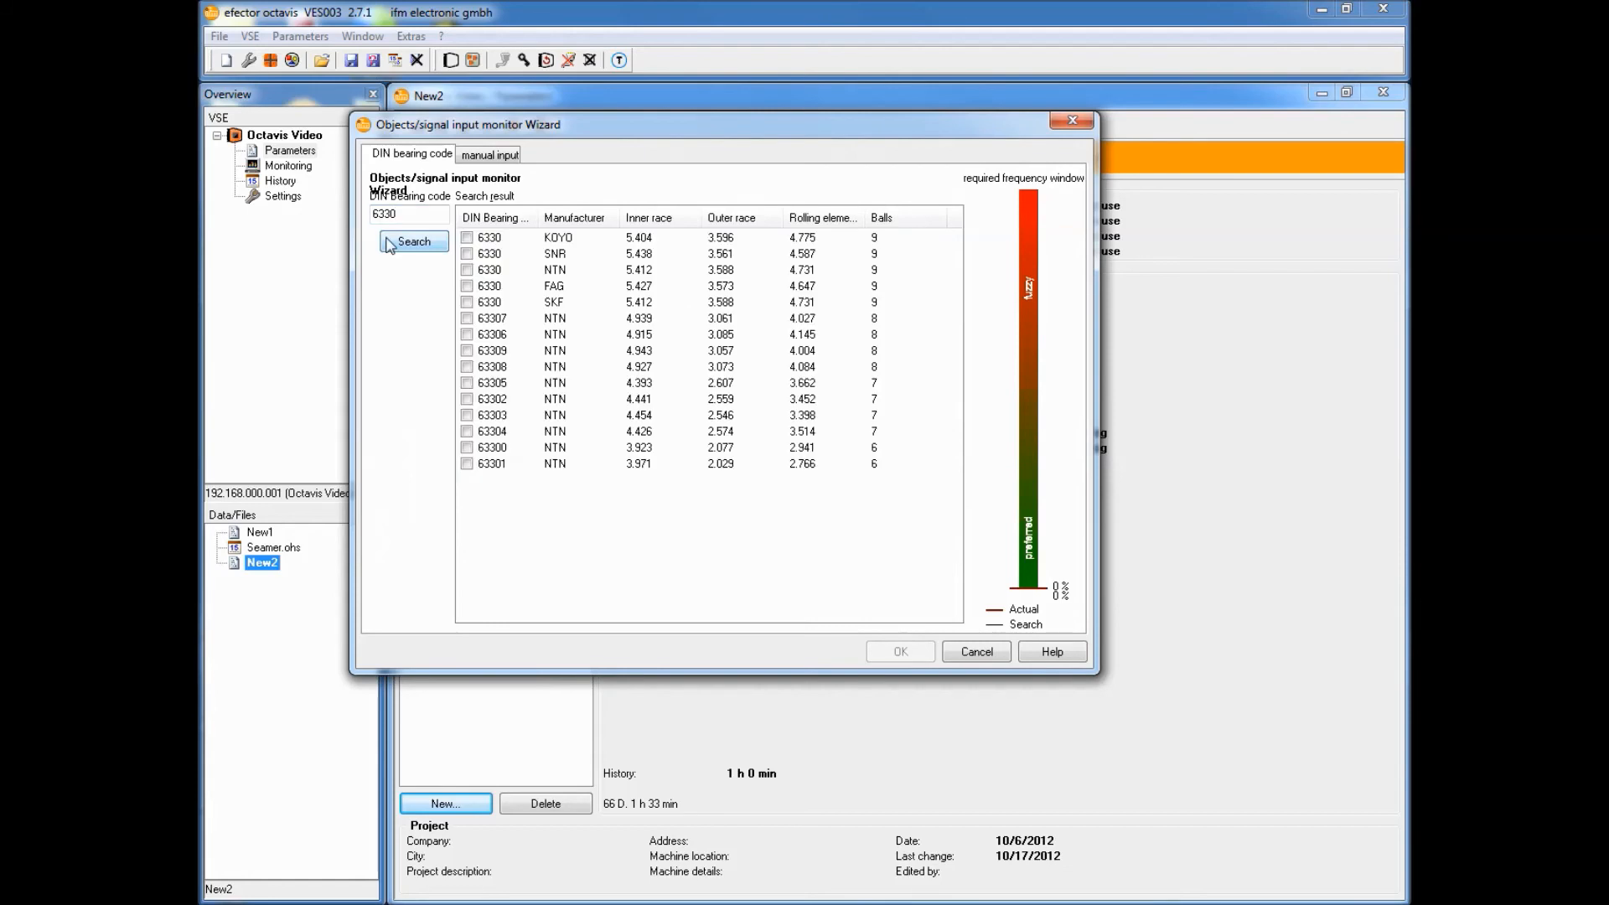
pyautogui.click(467, 301)
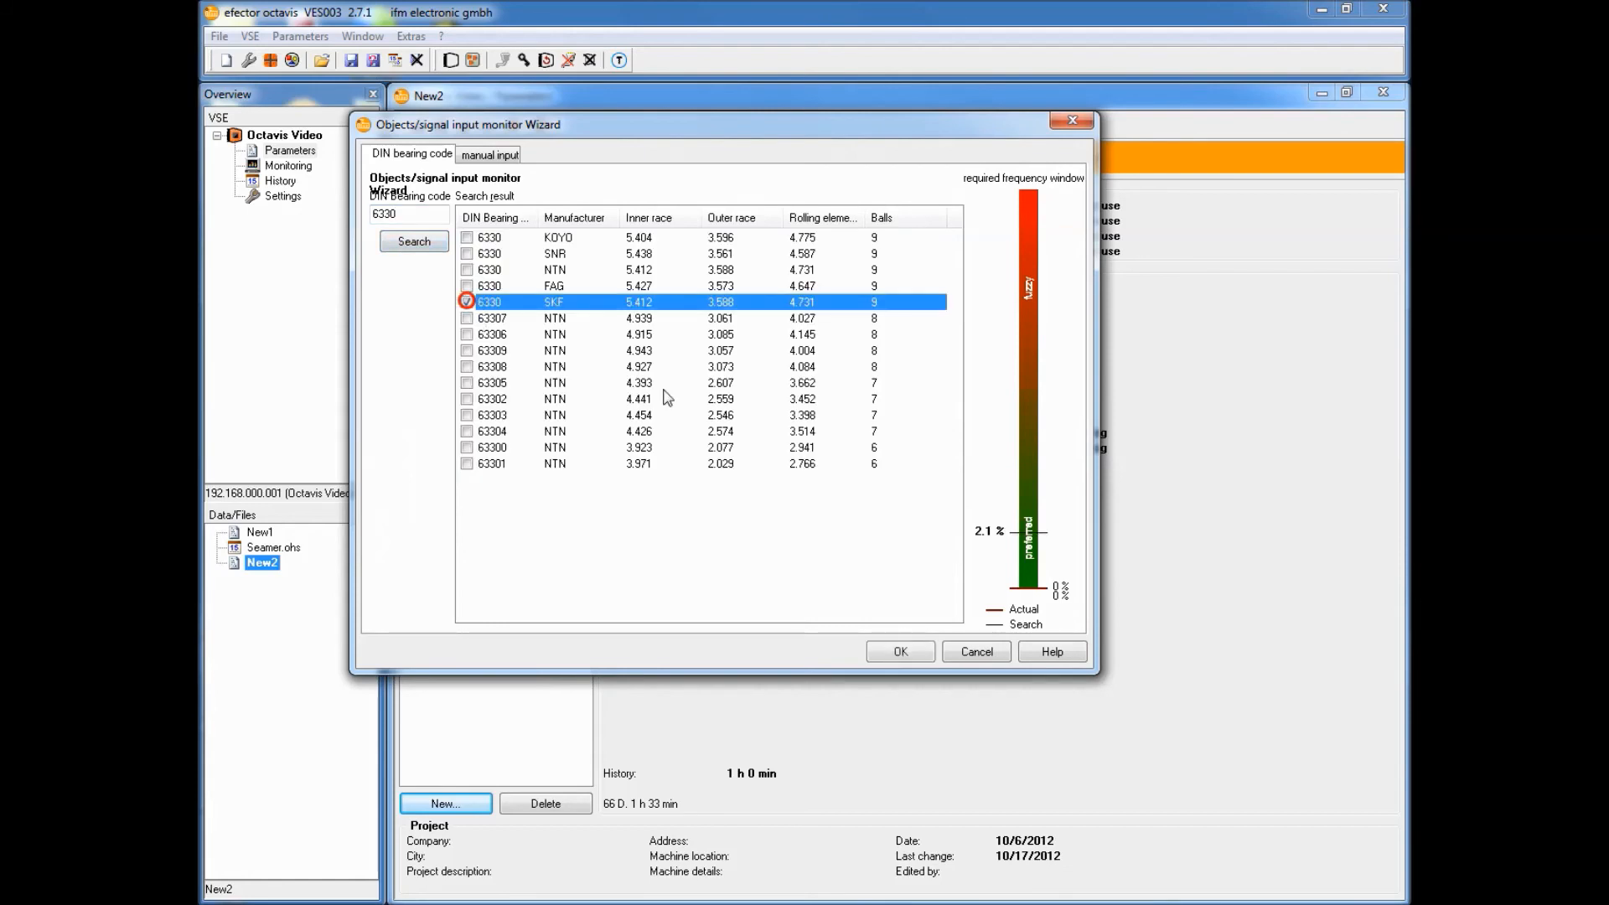
pyautogui.click(999, 543)
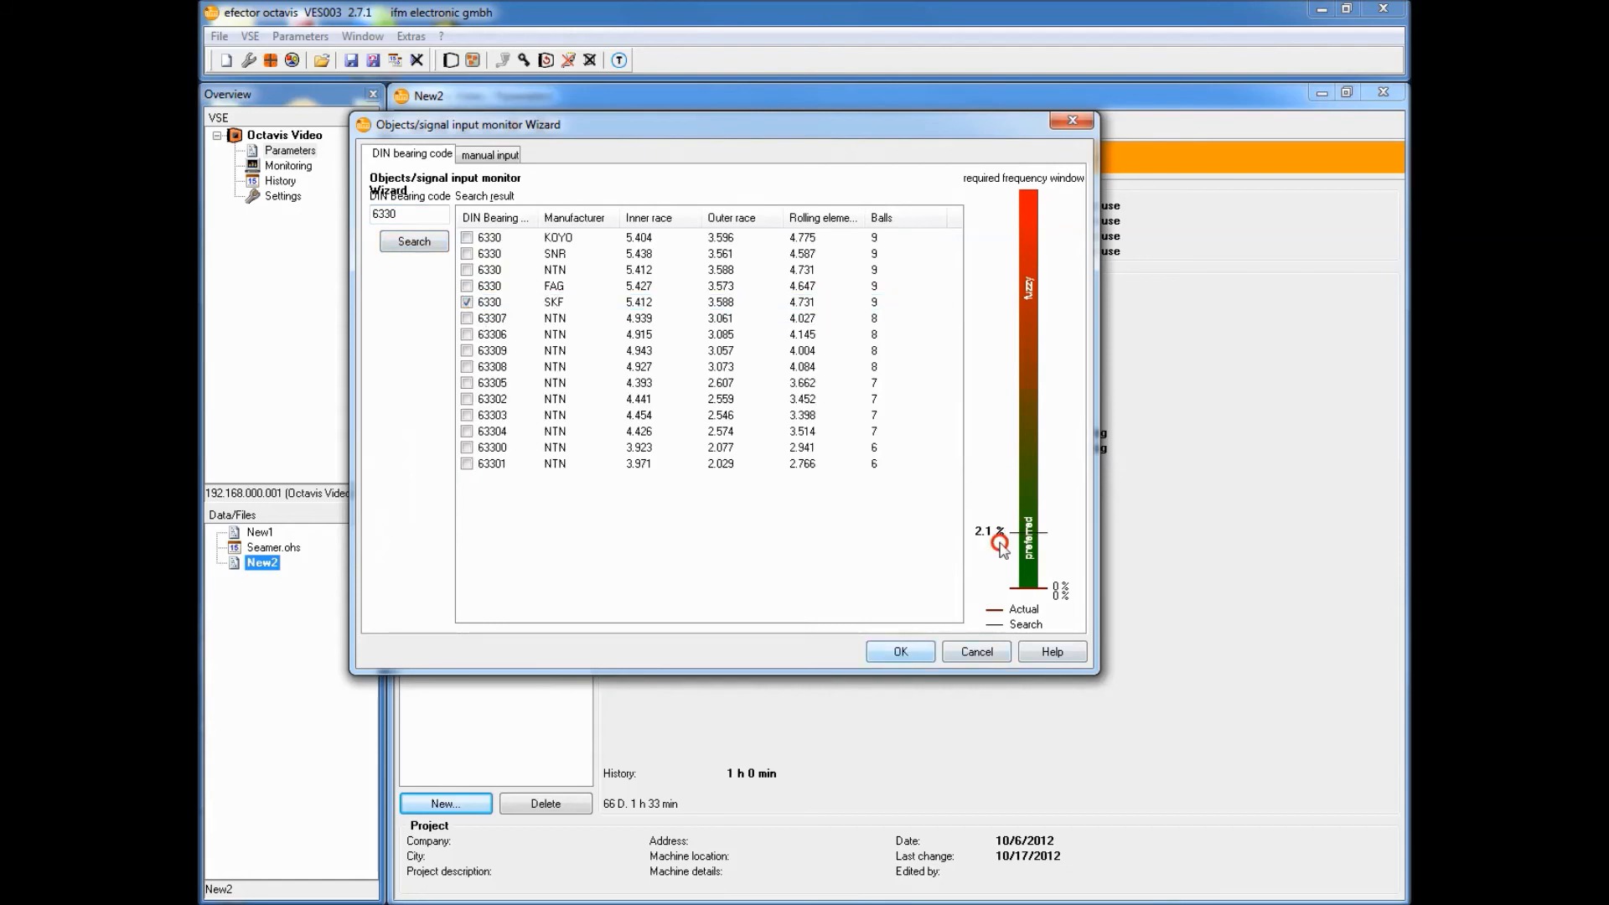
pyautogui.click(900, 653)
# Step: Give the second bearing object on Sensor 2 a constant speed of 6000 rpm and complete its setup
pyautogui.click(915, 607)
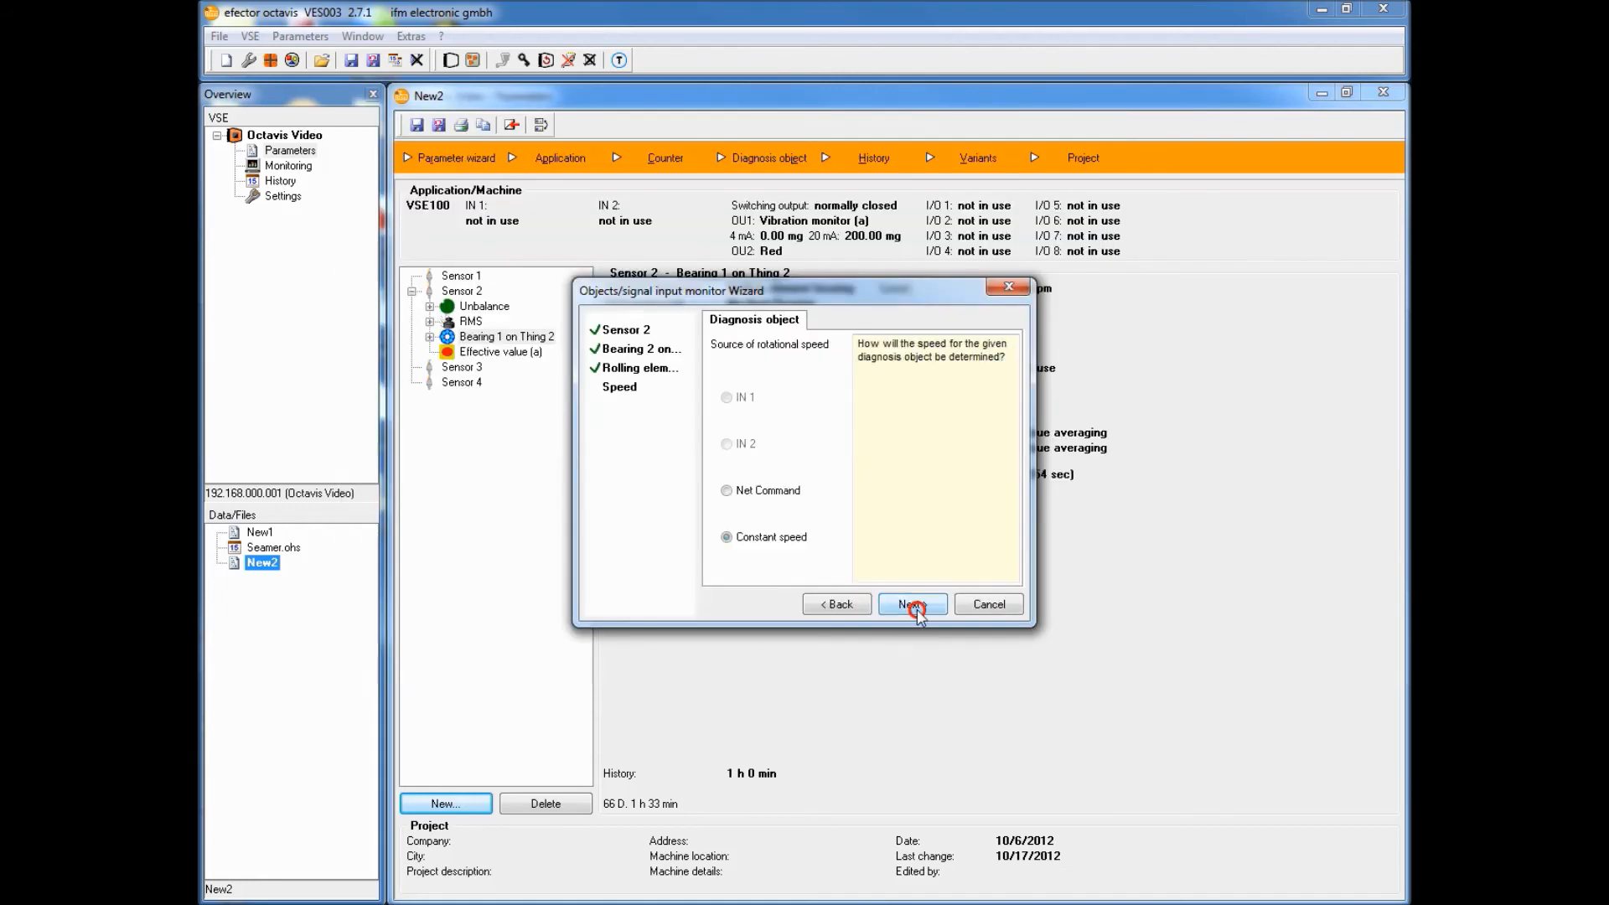
pyautogui.click(915, 606)
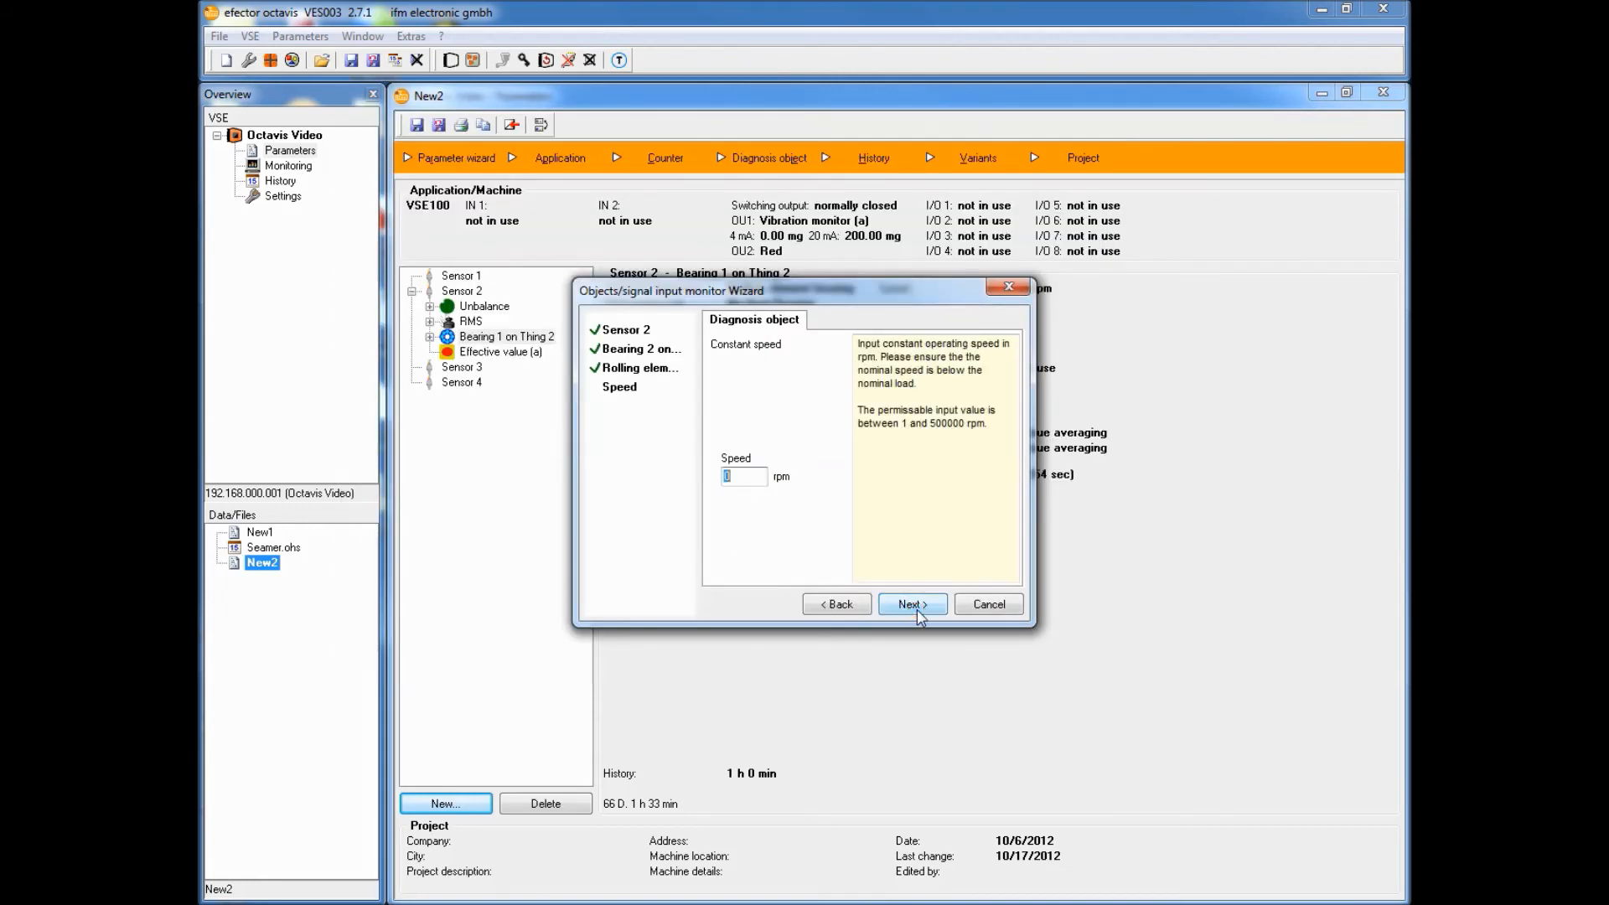
pyautogui.write('6000')
pyautogui.click(913, 604)
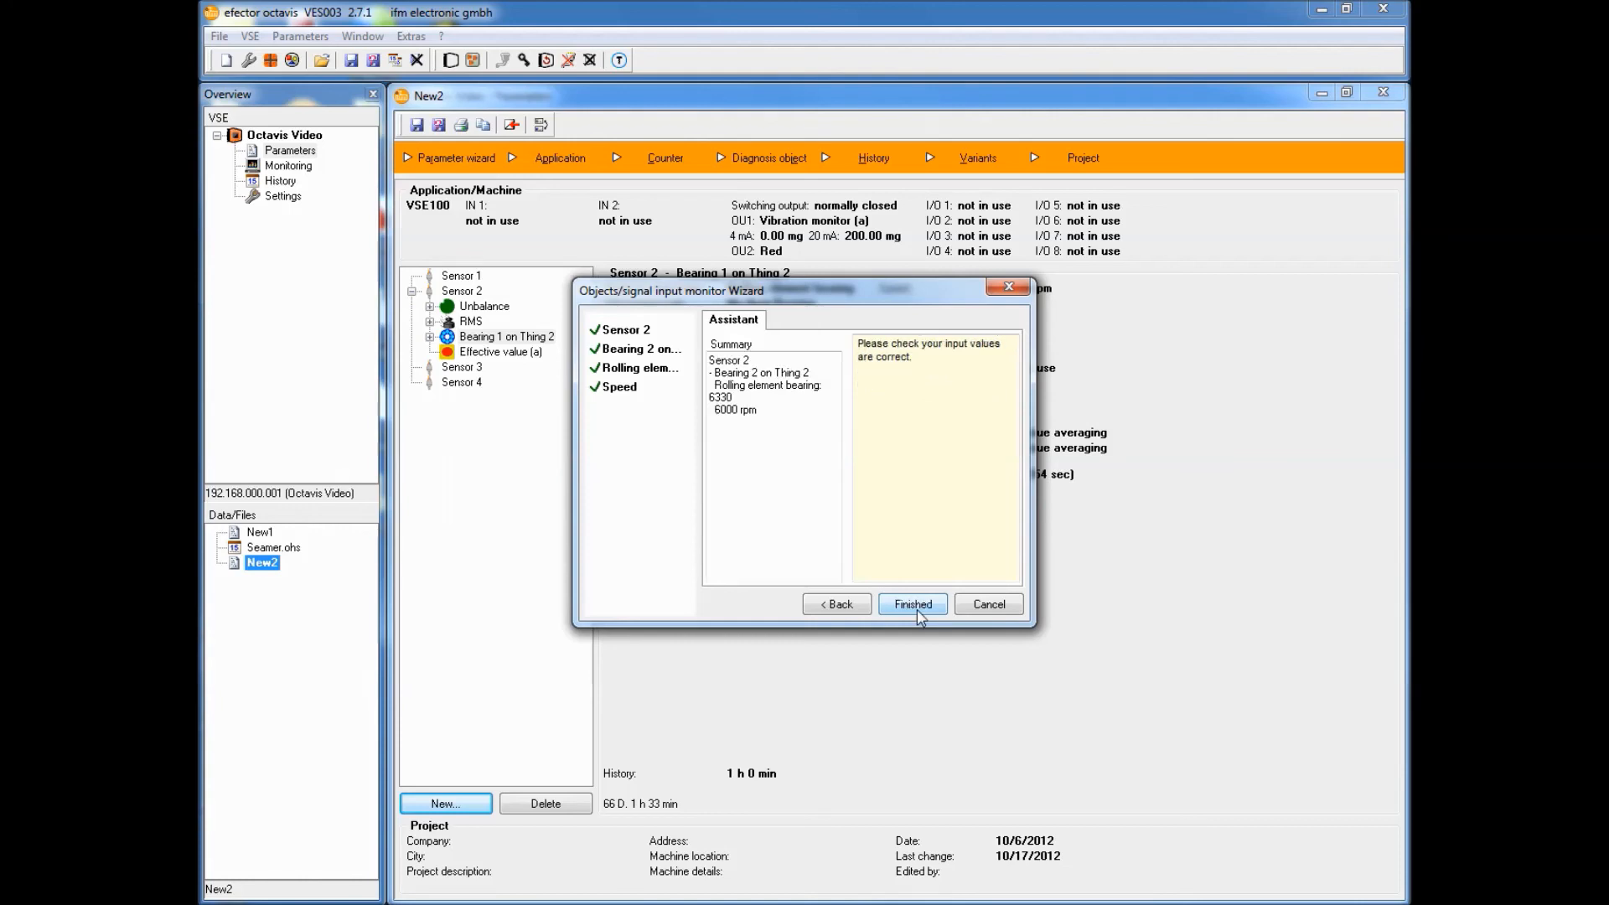
pyautogui.click(913, 604)
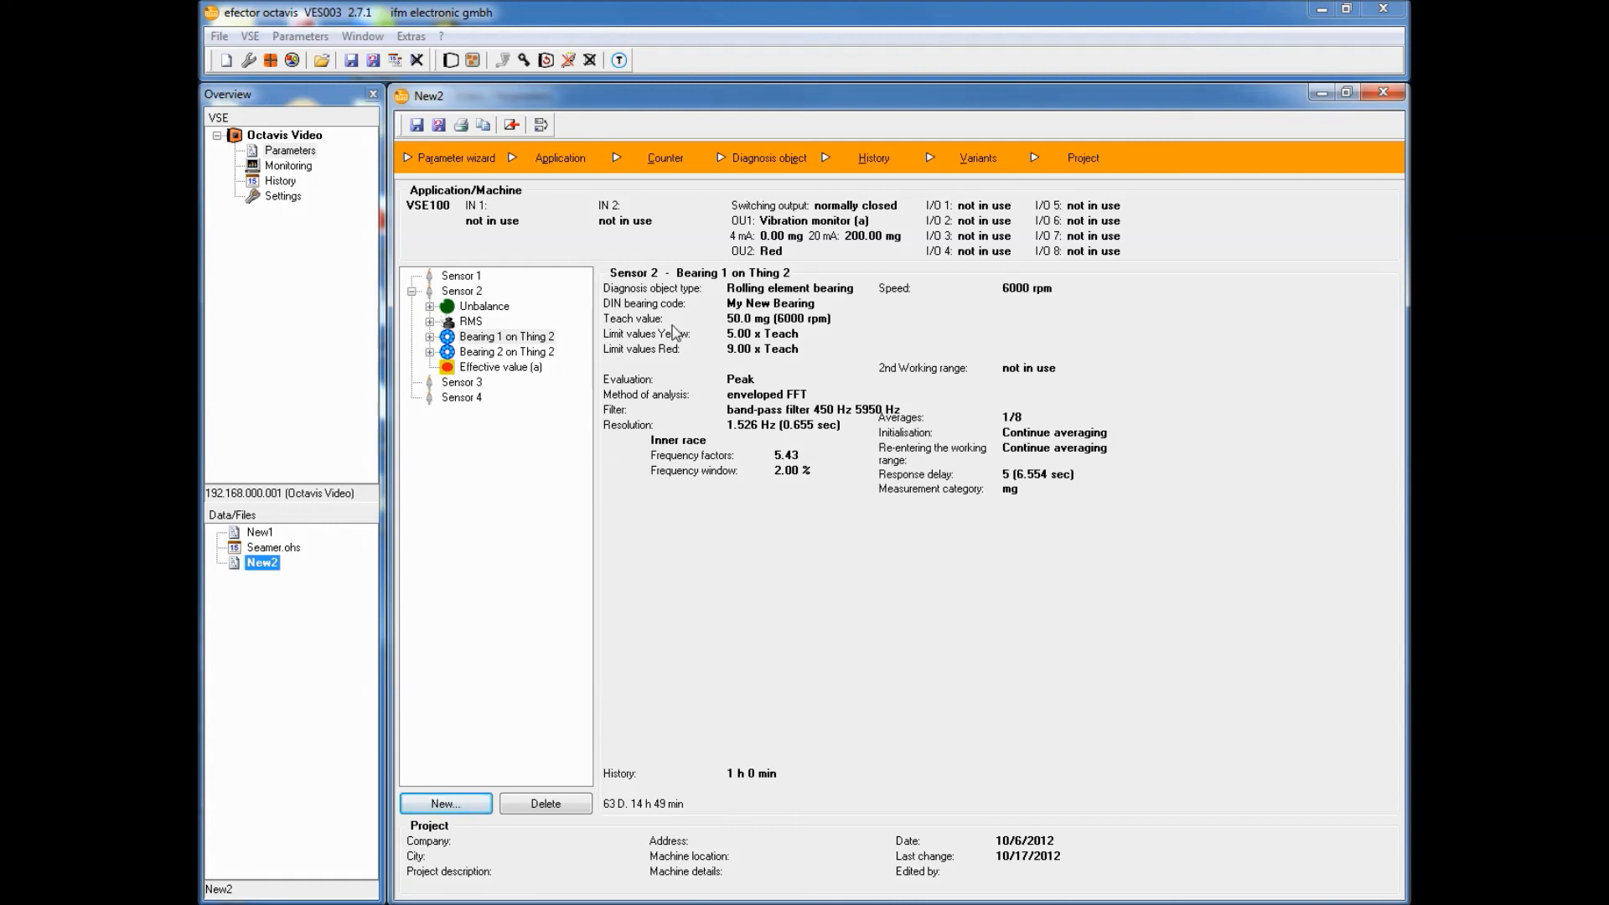
# Step: Review the history storage settings of Bearing 1 on Thing 2 under Sensor 2, and select the VSE device's history entry
pyautogui.click(874, 160)
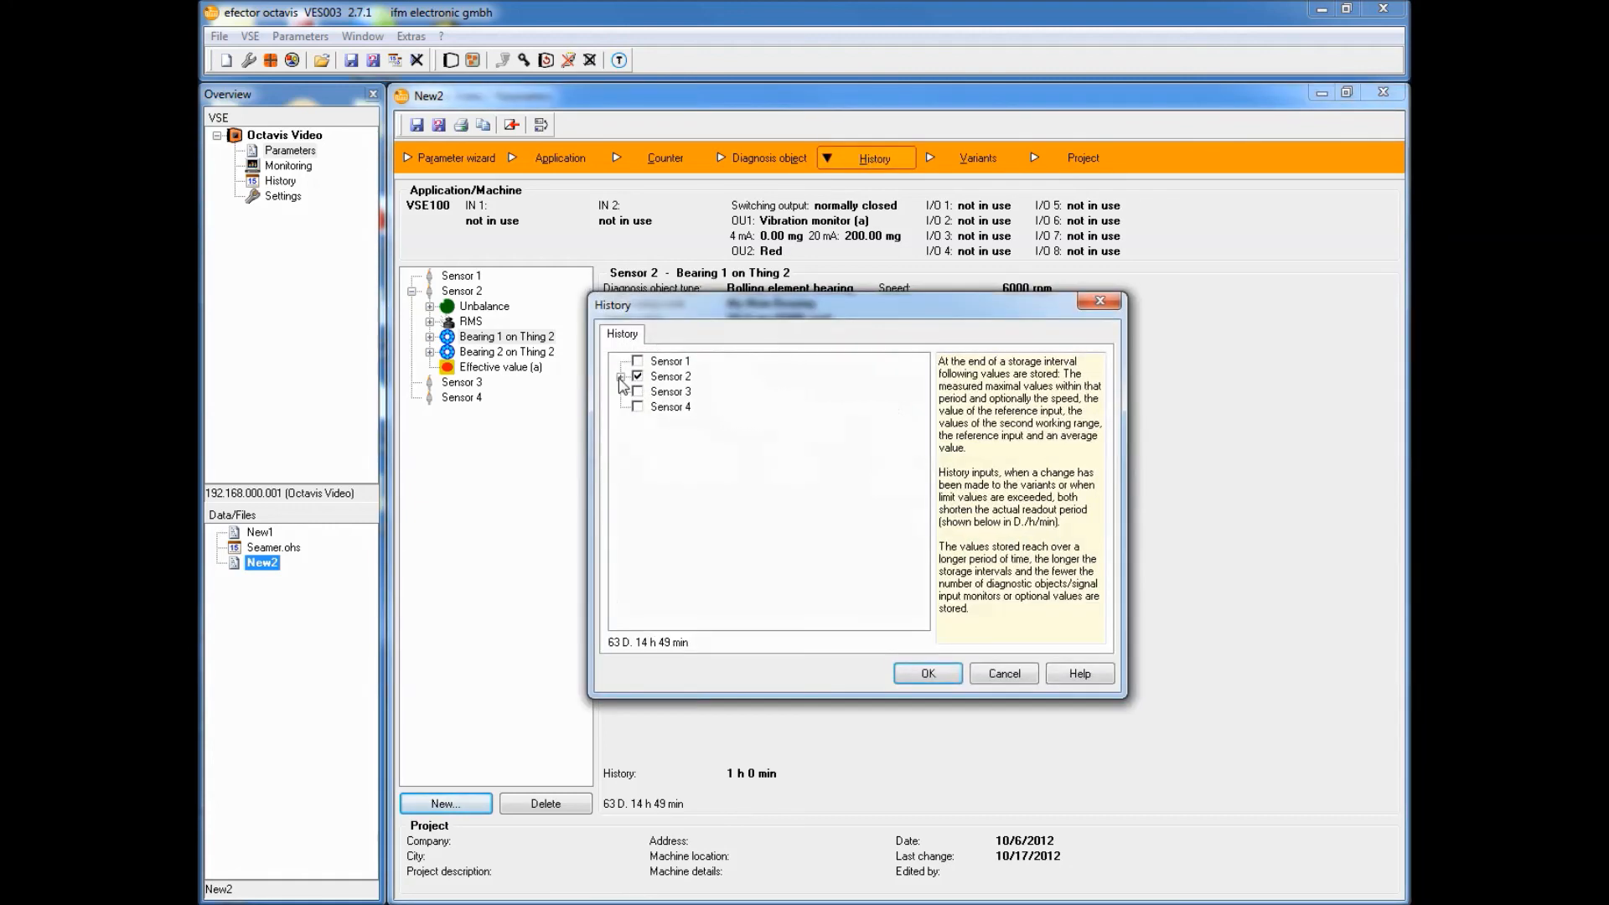
pyautogui.click(620, 378)
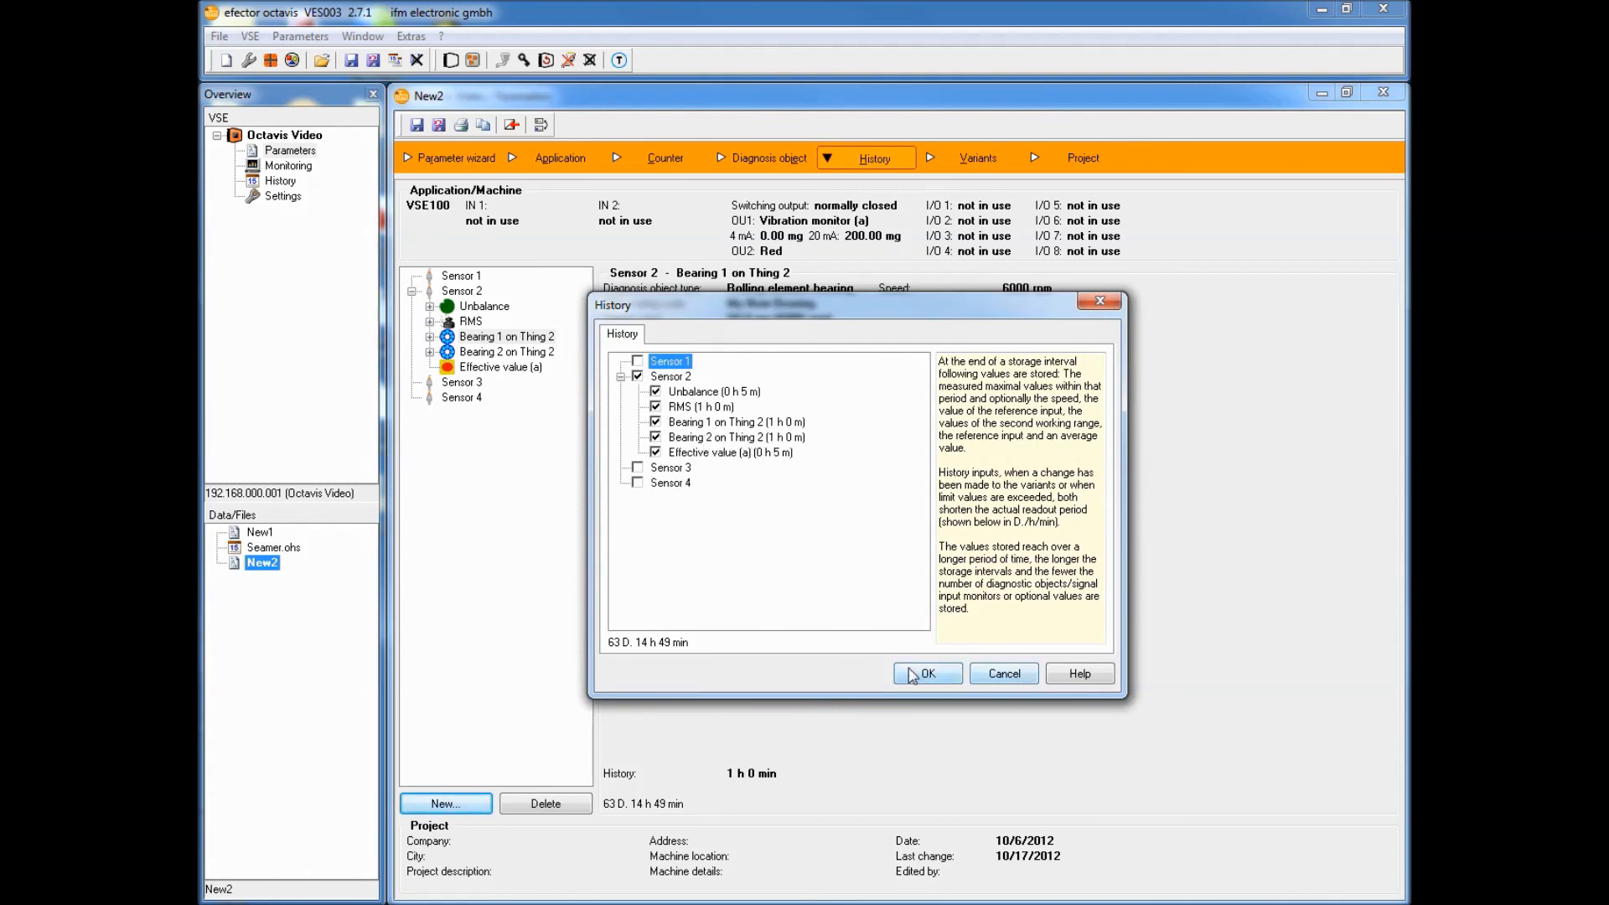
pyautogui.click(708, 421)
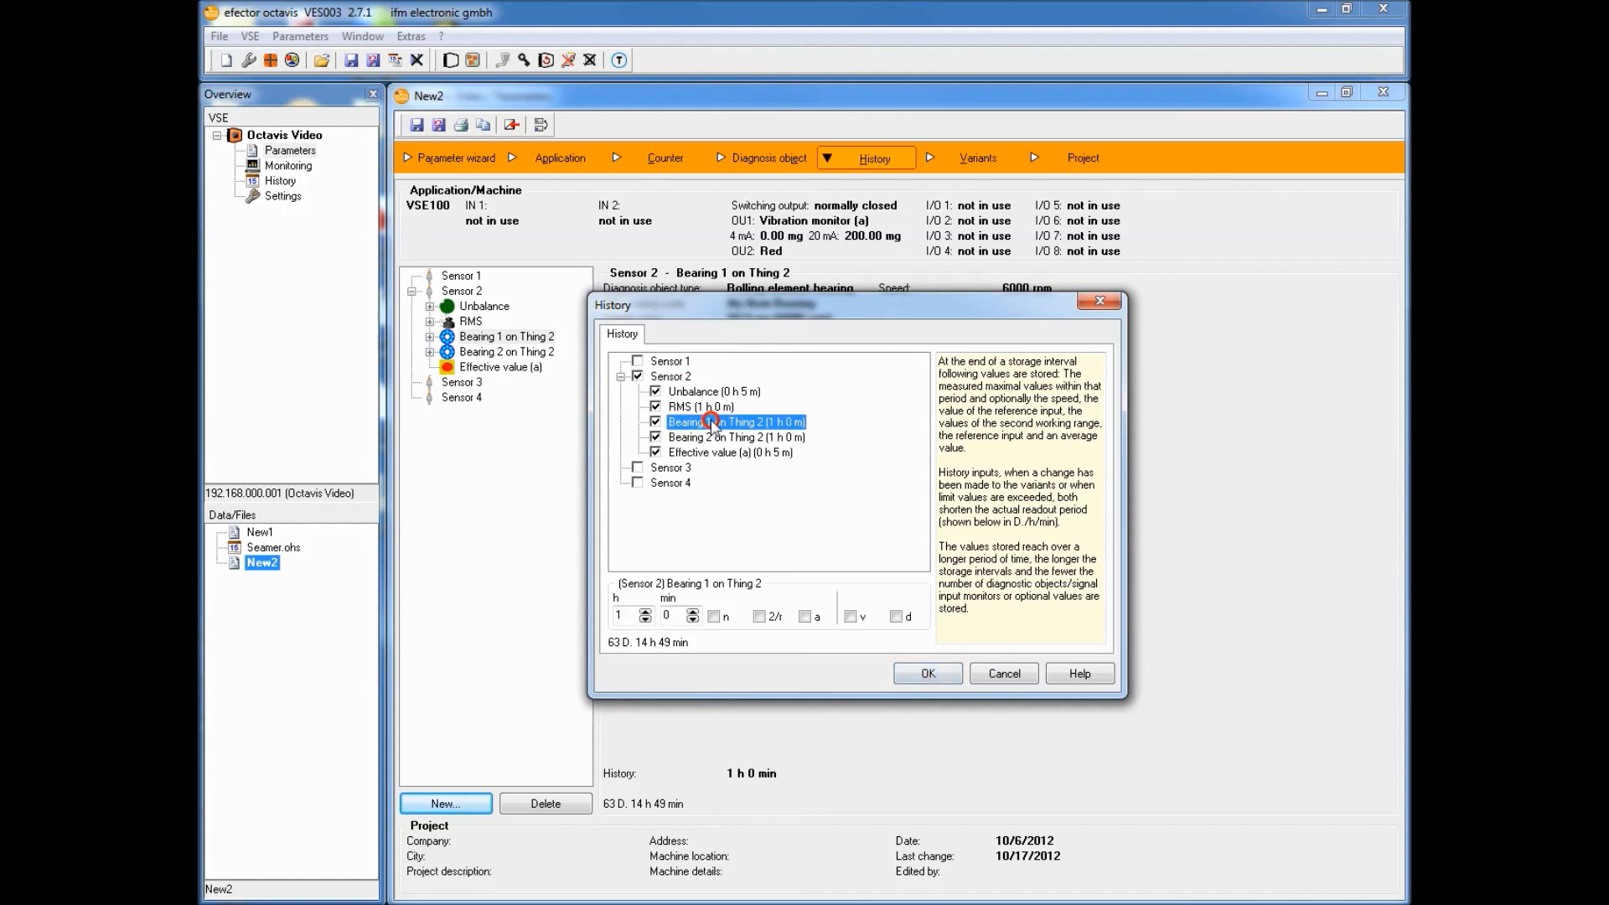
pyautogui.click(925, 674)
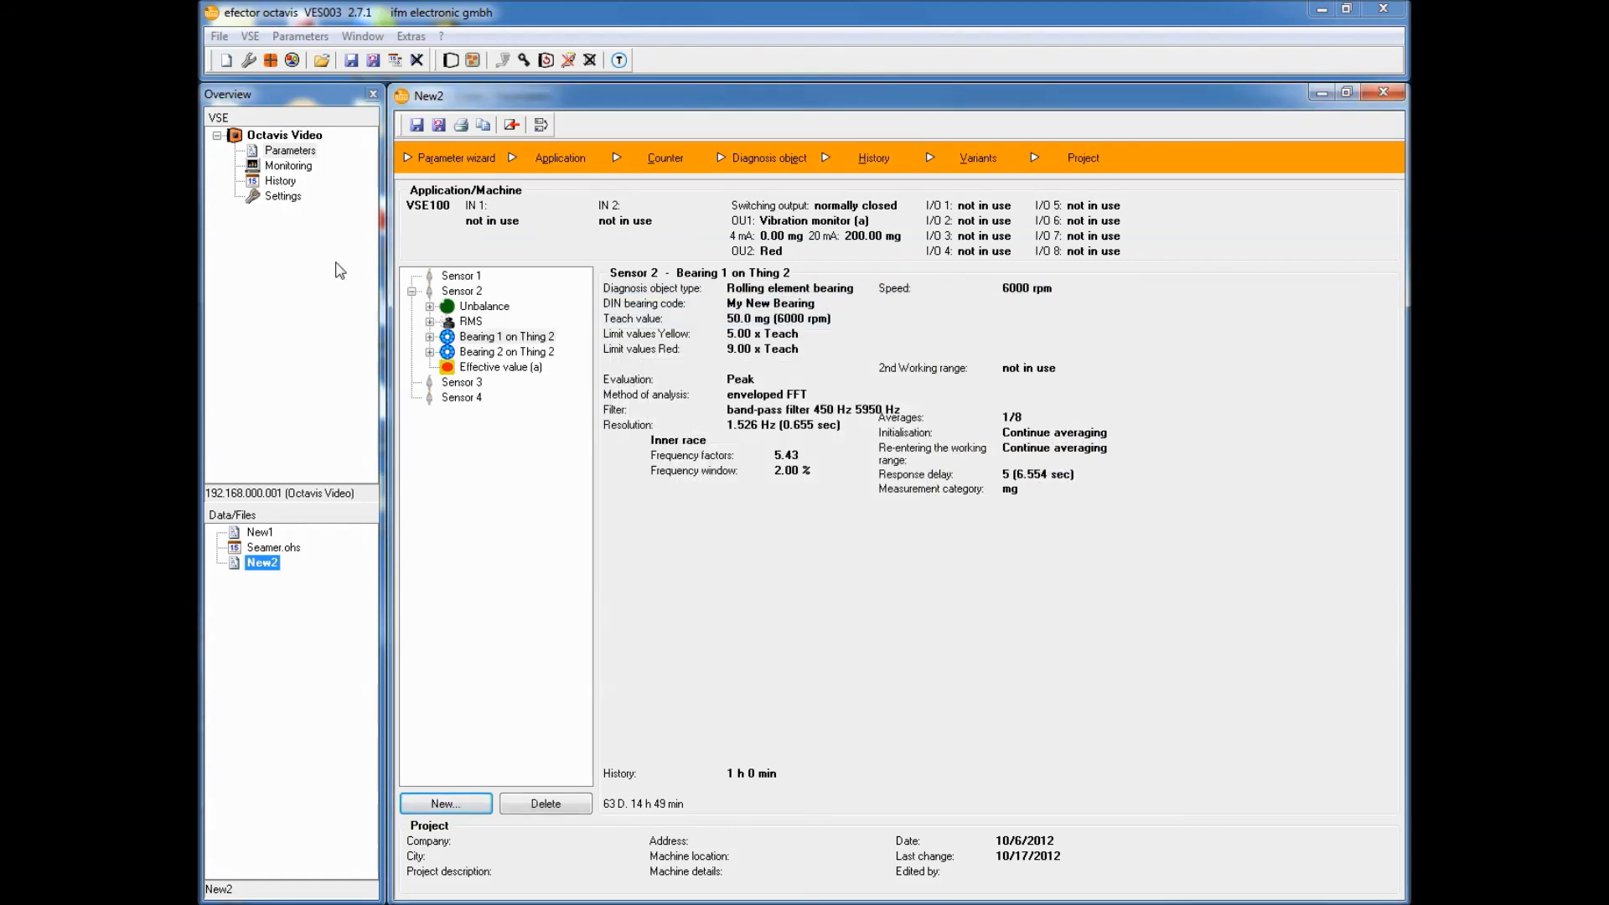
pyautogui.click(279, 182)
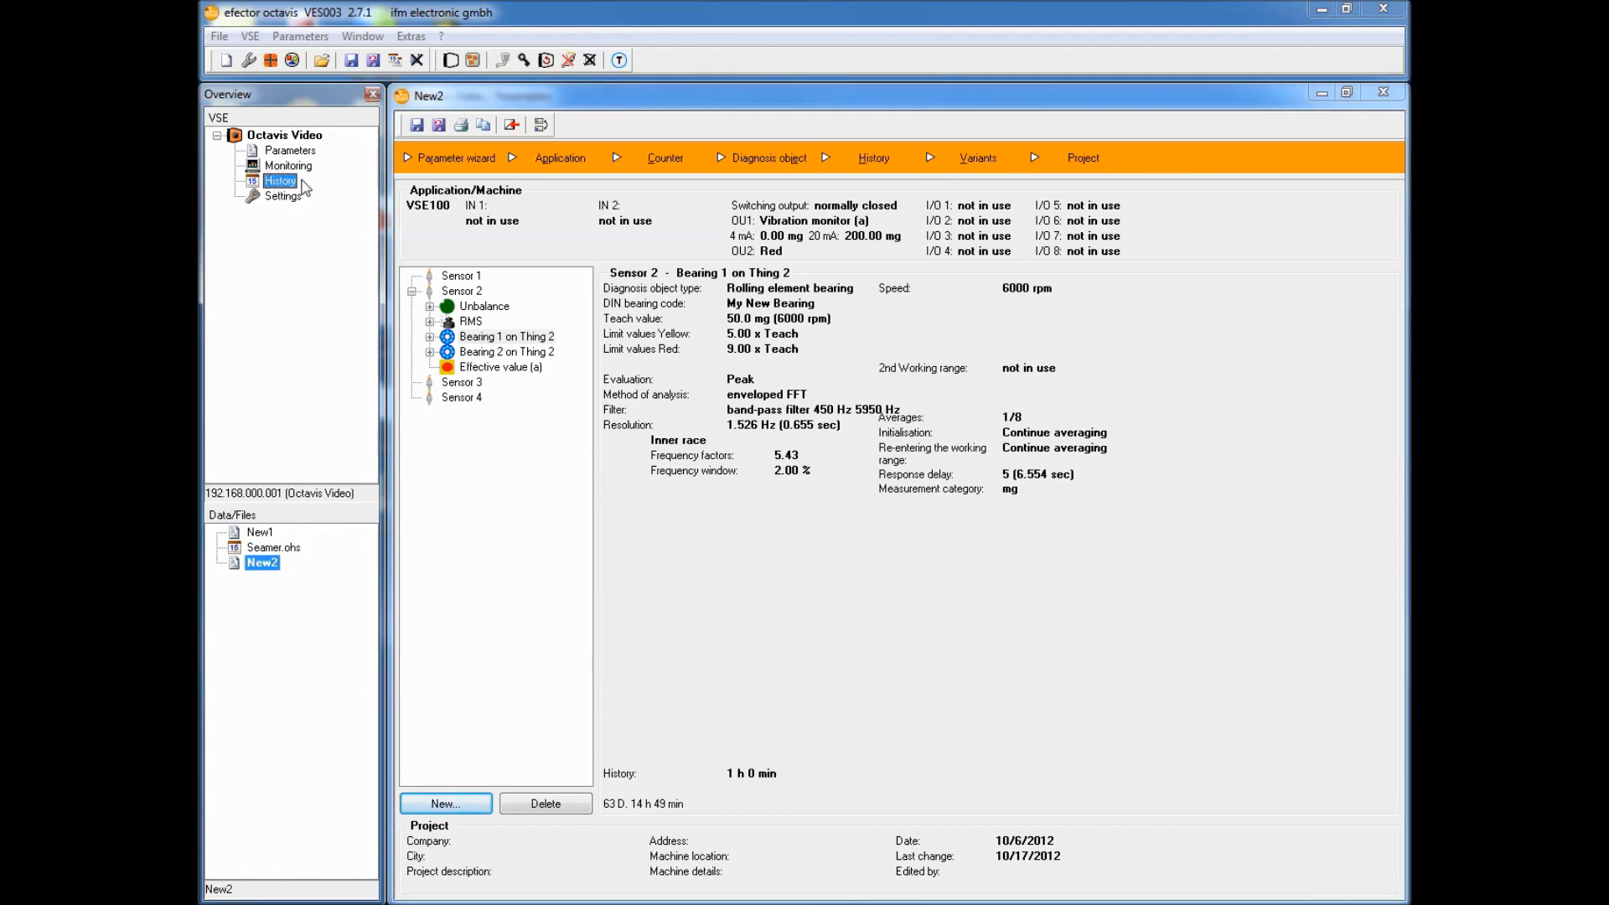
# Step: Inspect the teach-in and limit values of Bearing 1 on Thing 2, keeping its settings as they are
pyautogui.doubleClick(480, 337)
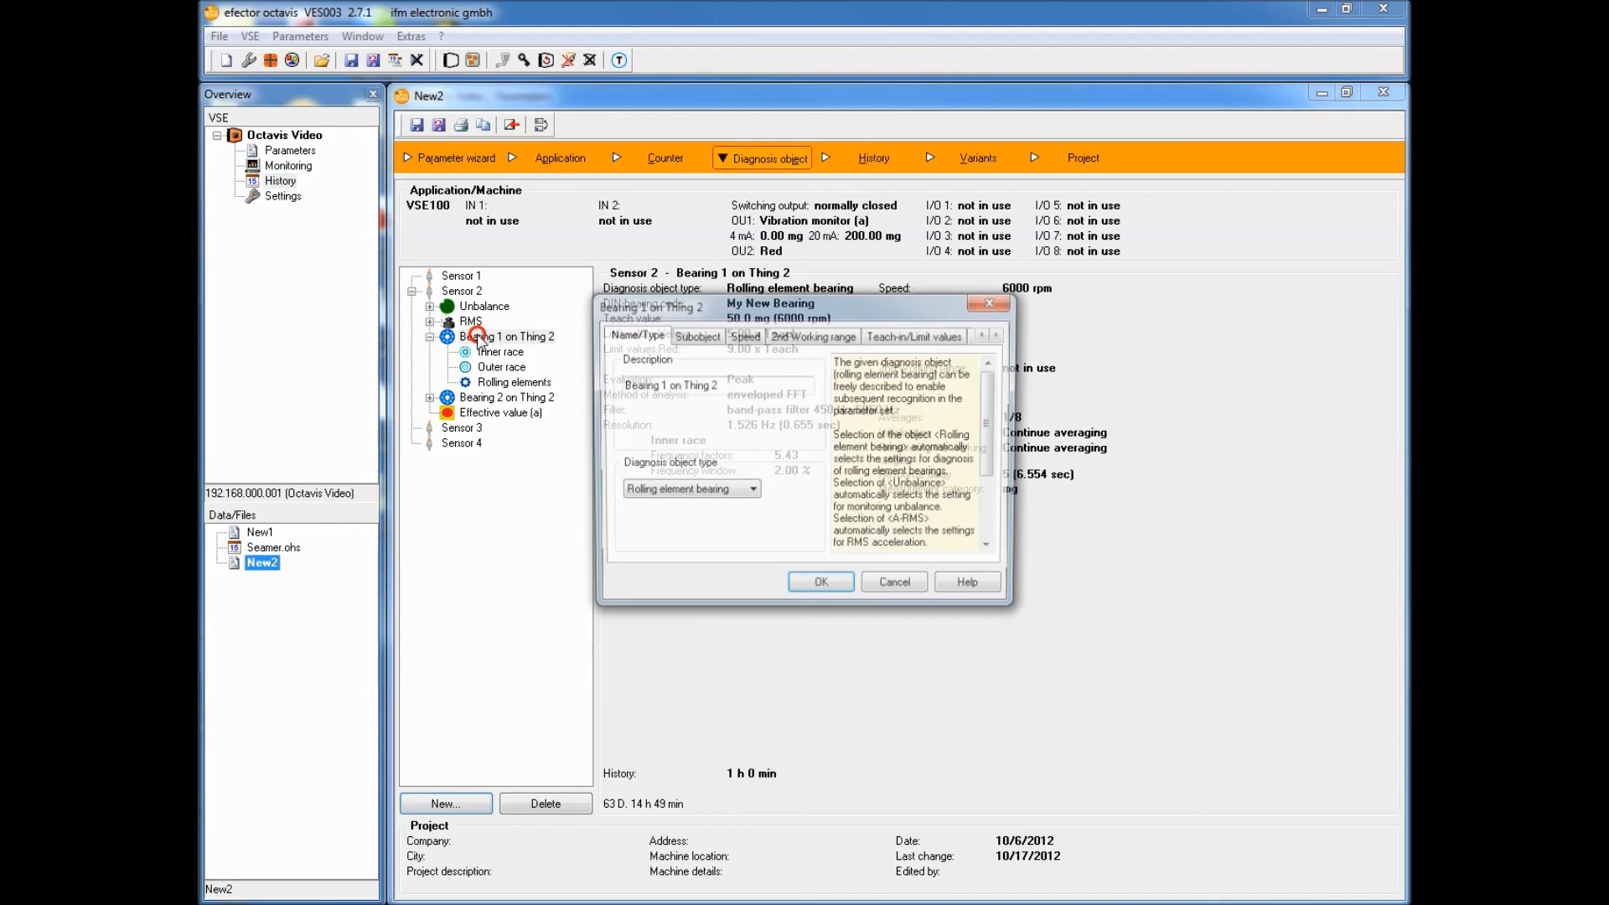
pyautogui.click(905, 333)
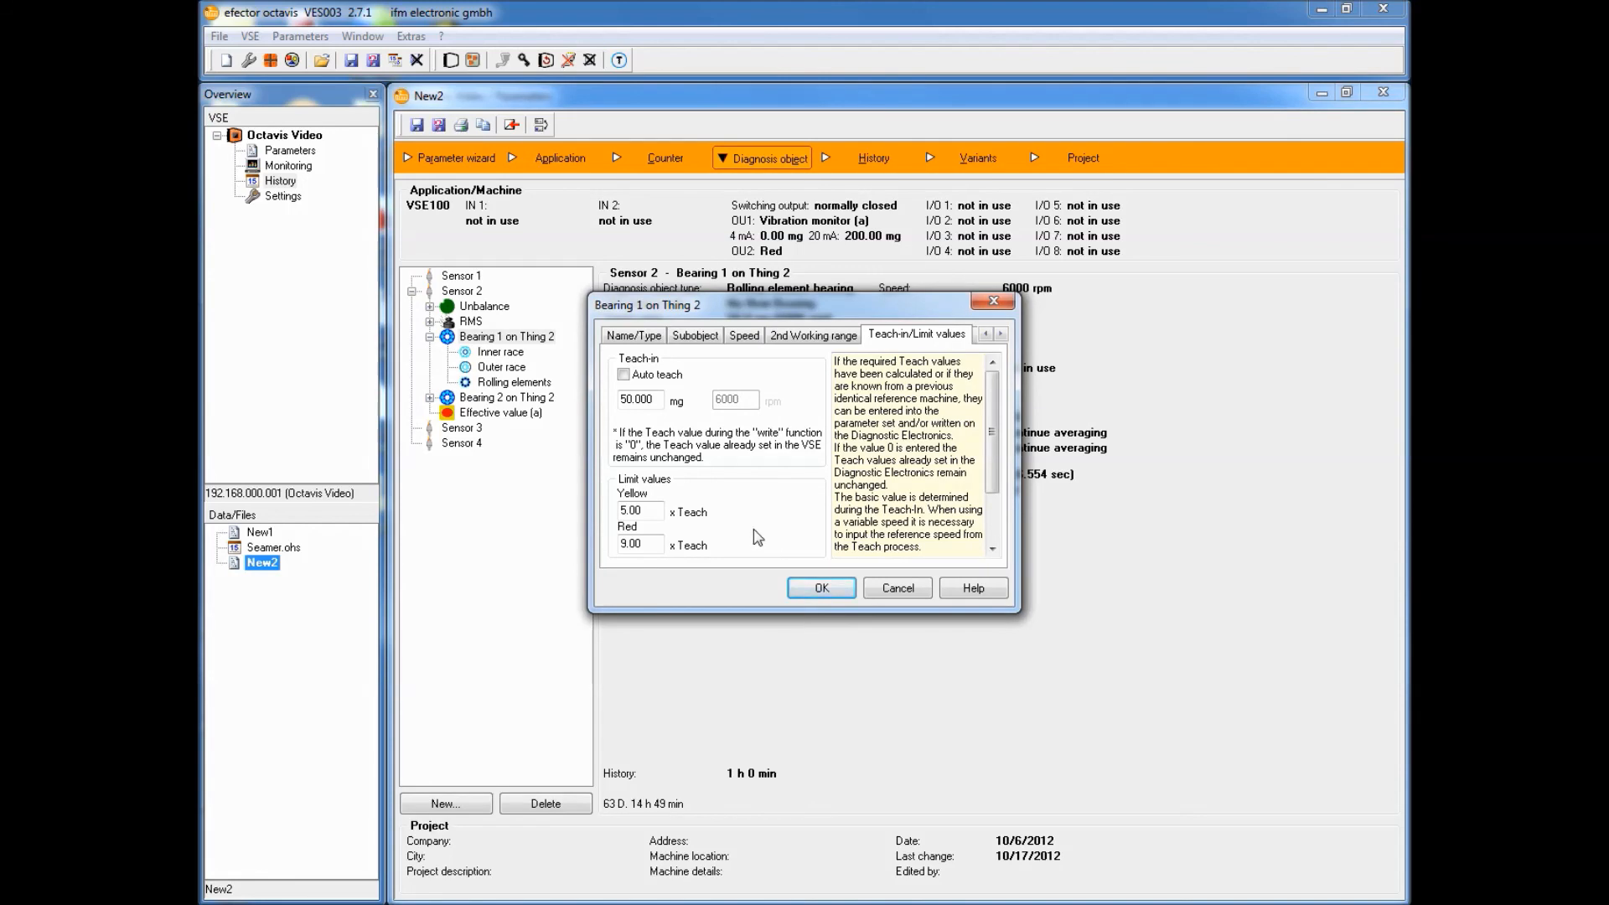
pyautogui.click(817, 589)
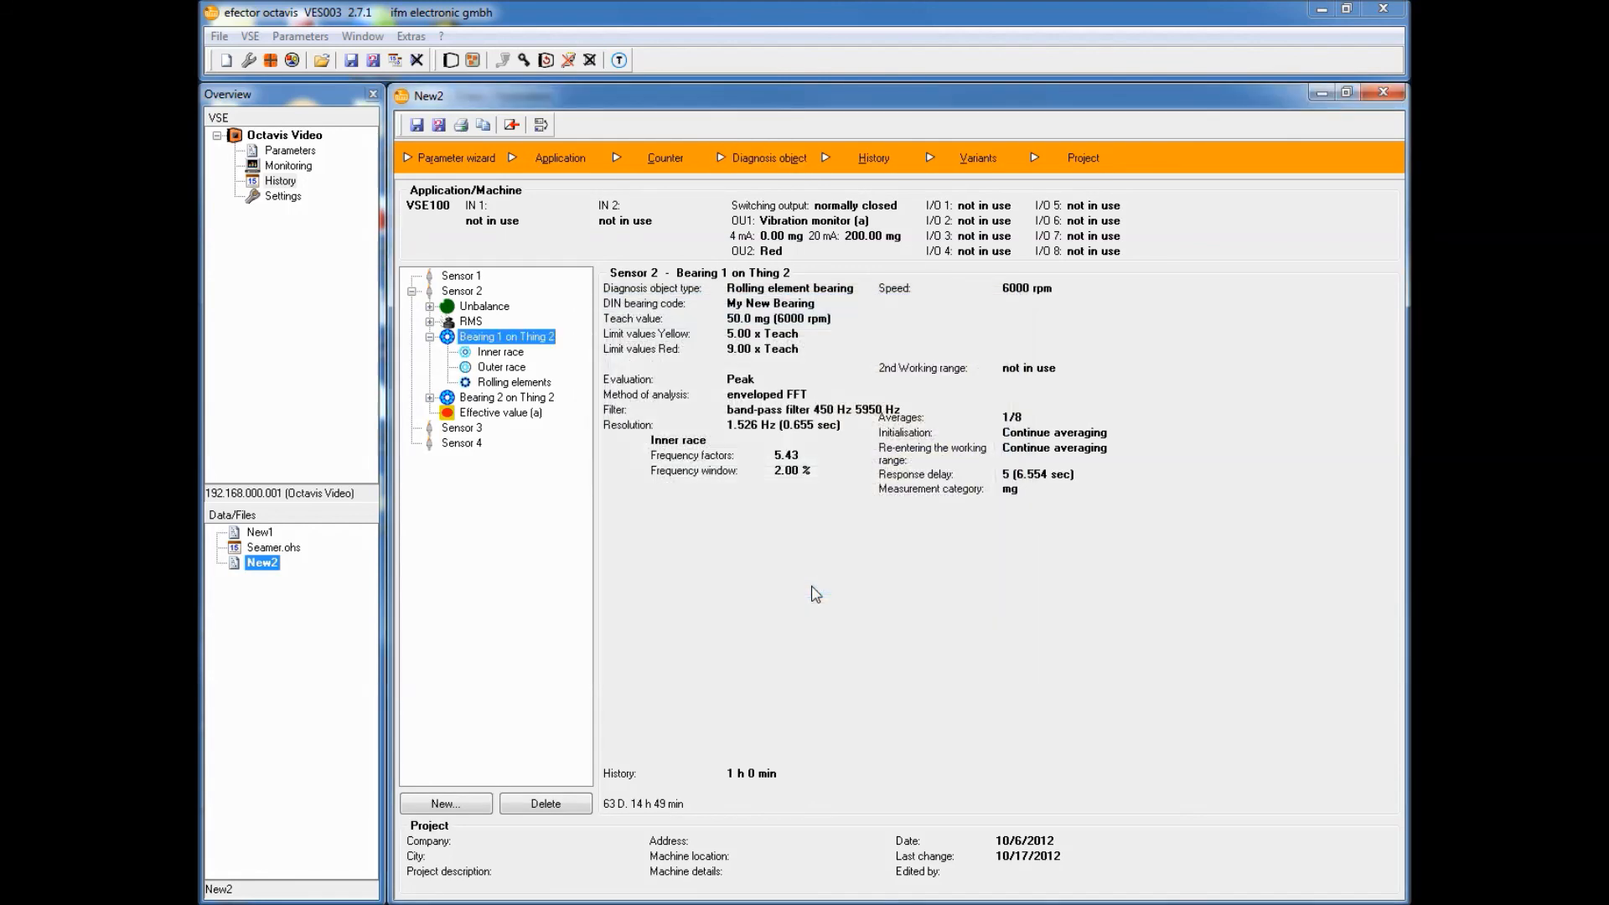